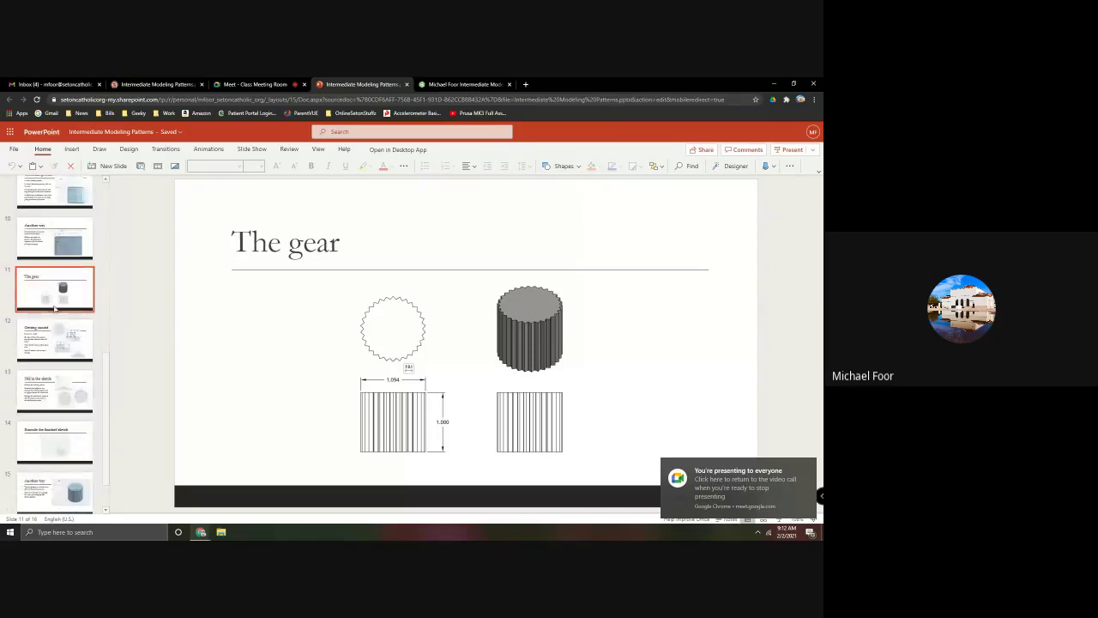
Scroll the slide thumbnails up and open slide 6, 'The grille', with the plate drawing.
{"action": "scroll", "coordinate": [55, 309], "scroll_direction": "up", "scroll_amount": 3}
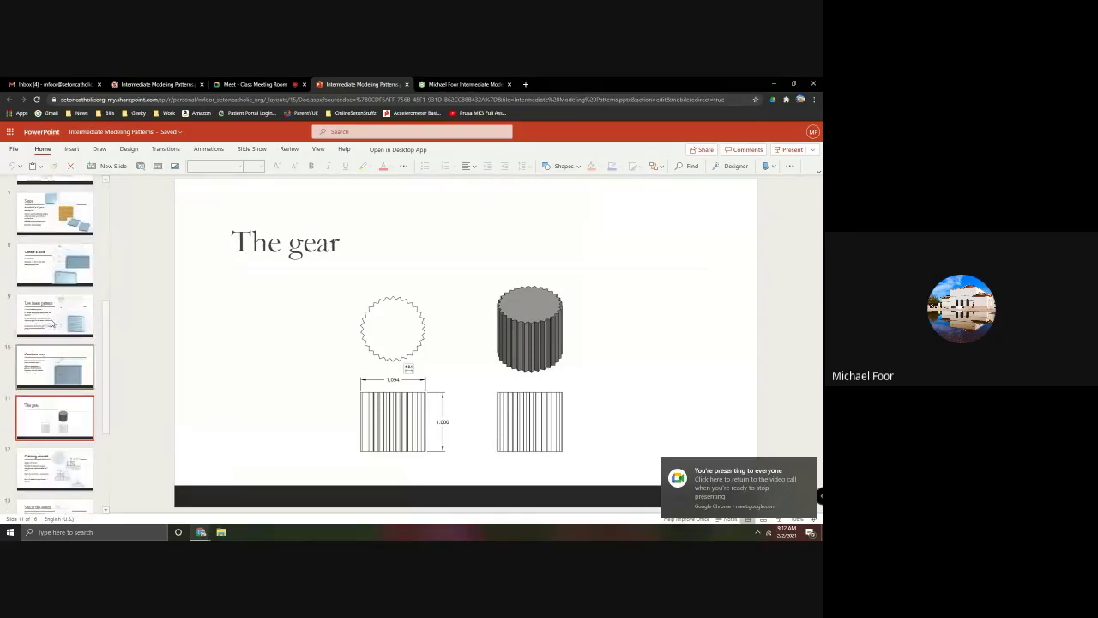
{"action": "scroll", "coordinate": [52, 322], "scroll_direction": "up", "scroll_amount": 4}
{"action": "left_click", "coordinate": [54, 292]}
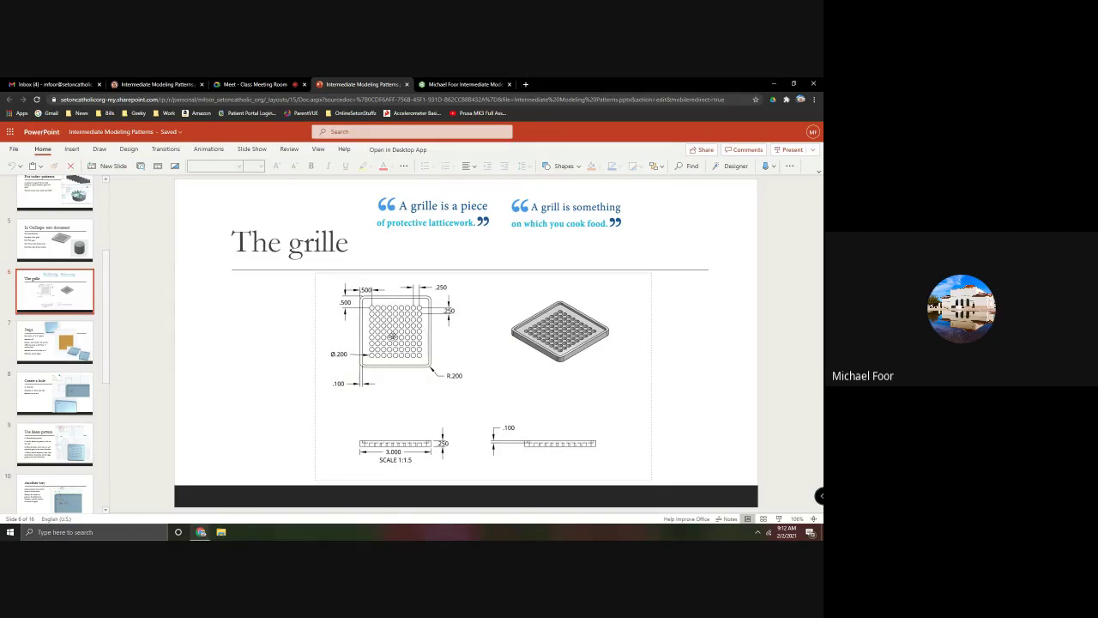
Back in Onshape, add a new Part Studio and rename it Grilley.
{"action": "left_click", "coordinate": [456, 85]}
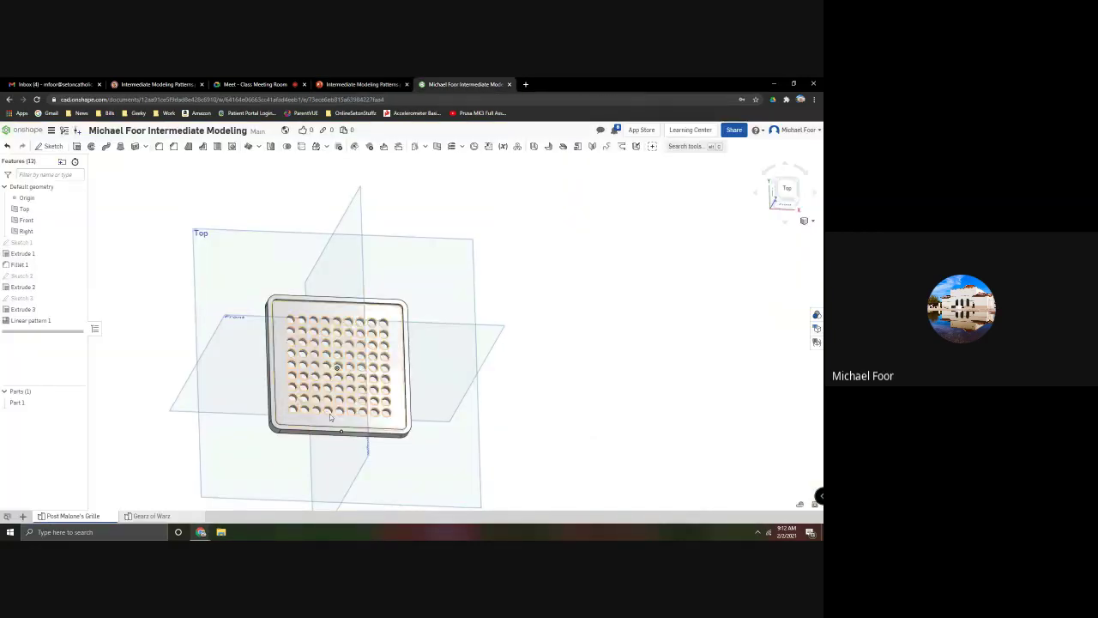
{"action": "right_click_drag", "start_coordinate": [330, 413], "coordinate": [87, 529]}
{"action": "left_click", "coordinate": [22, 516]}
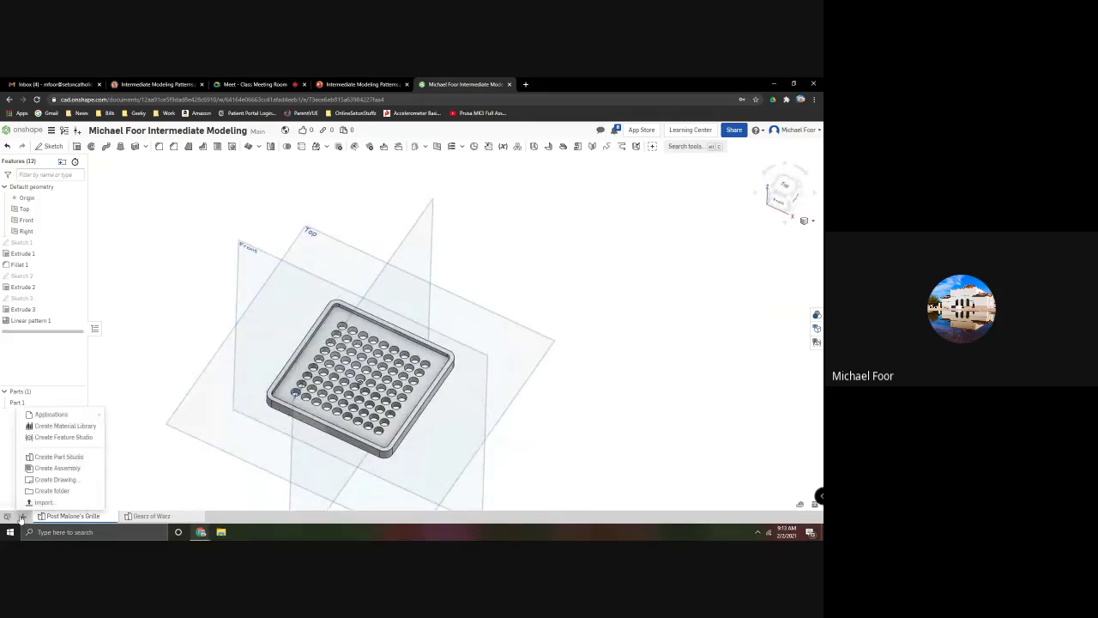
{"action": "left_click", "coordinate": [57, 456]}
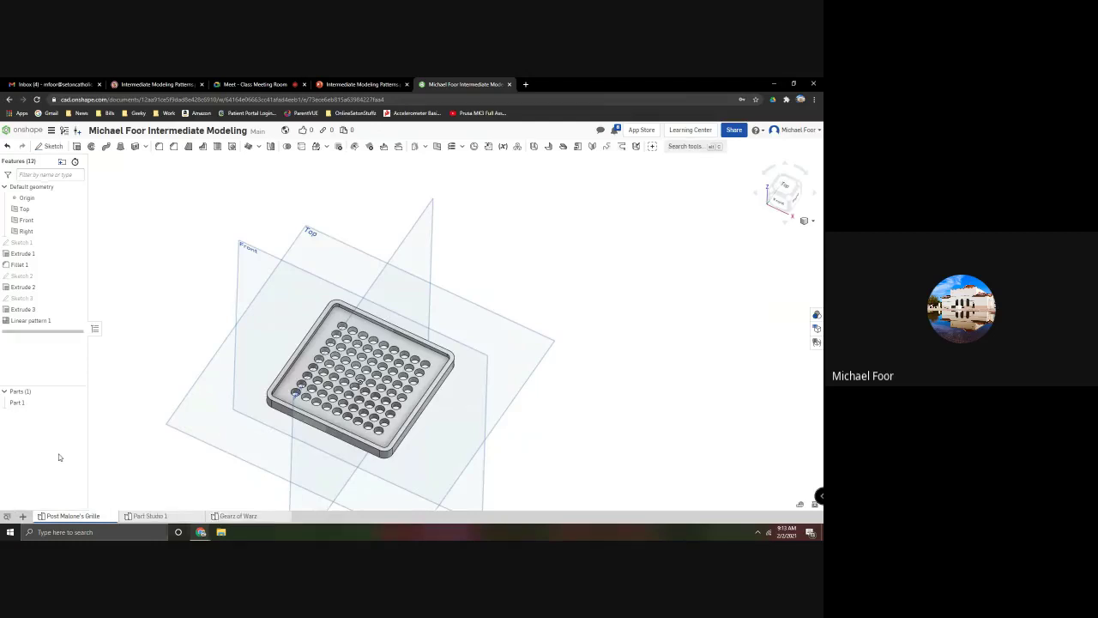
{"action": "right_click", "coordinate": [163, 515]}
{"action": "left_click", "coordinate": [152, 447]}
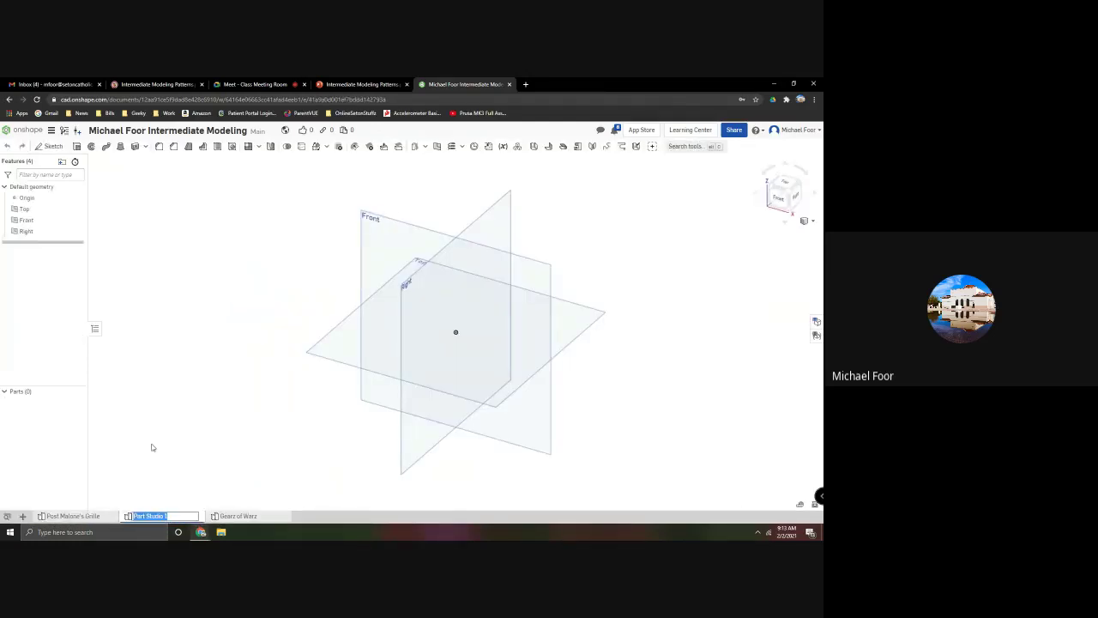
{"action": "type", "text": "Grilley"}
{"action": "key", "text": "Return"}
Sketch a 3 x 3 centre-point square at the origin on the Top plane.
{"action": "left_click", "coordinate": [49, 146]}
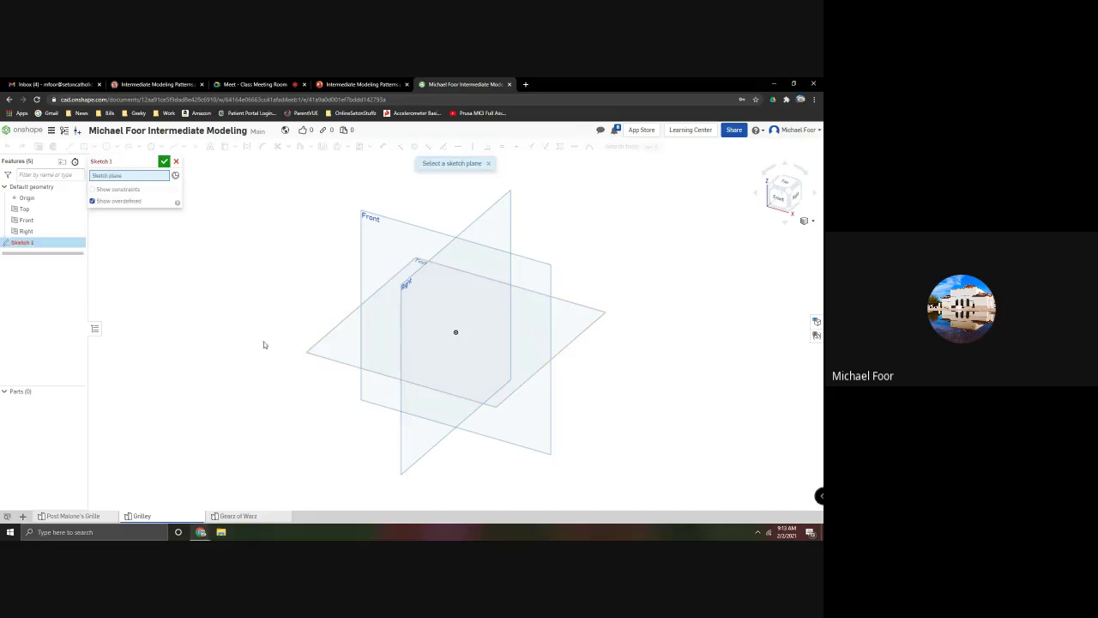
{"action": "left_click", "coordinate": [316, 354]}
{"action": "left_click", "coordinate": [796, 179]}
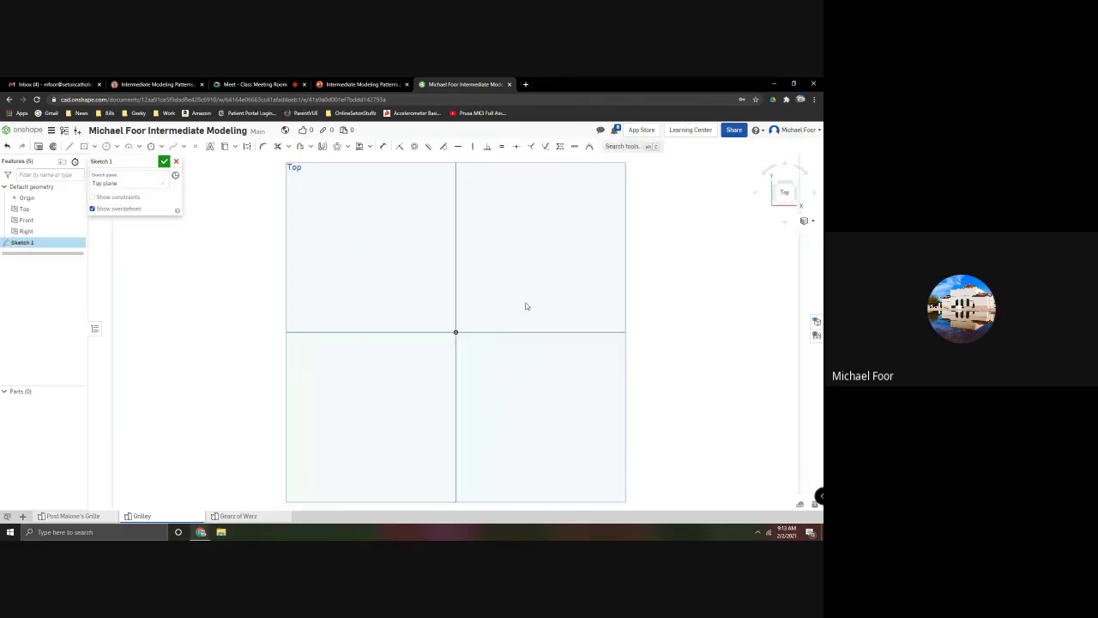
{"action": "left_click", "coordinate": [83, 145]}
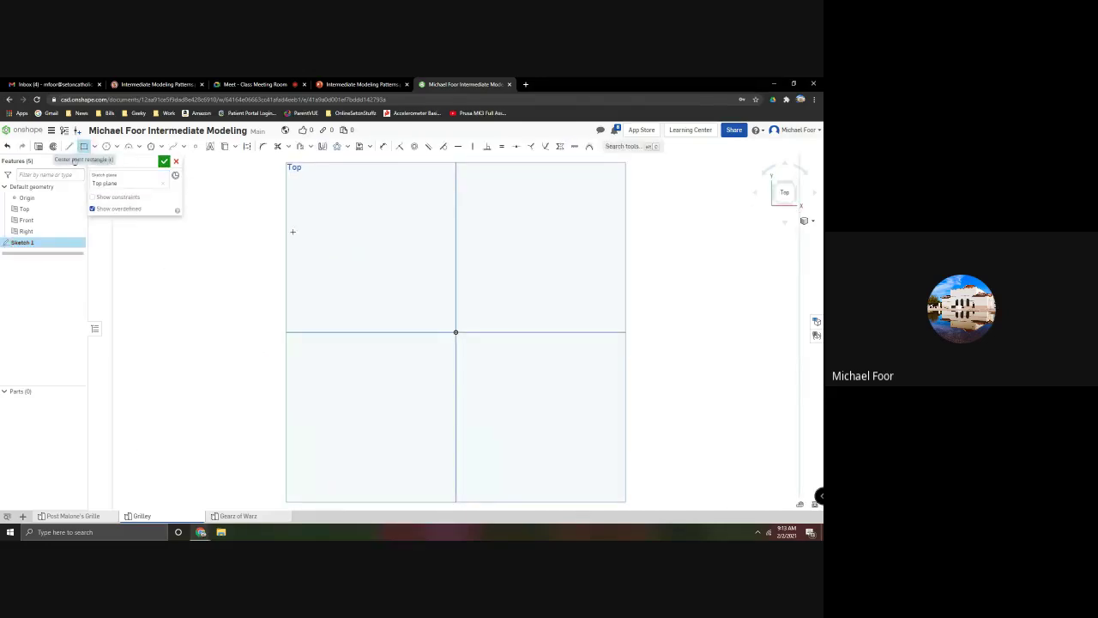
{"action": "left_click", "coordinate": [456, 332]}
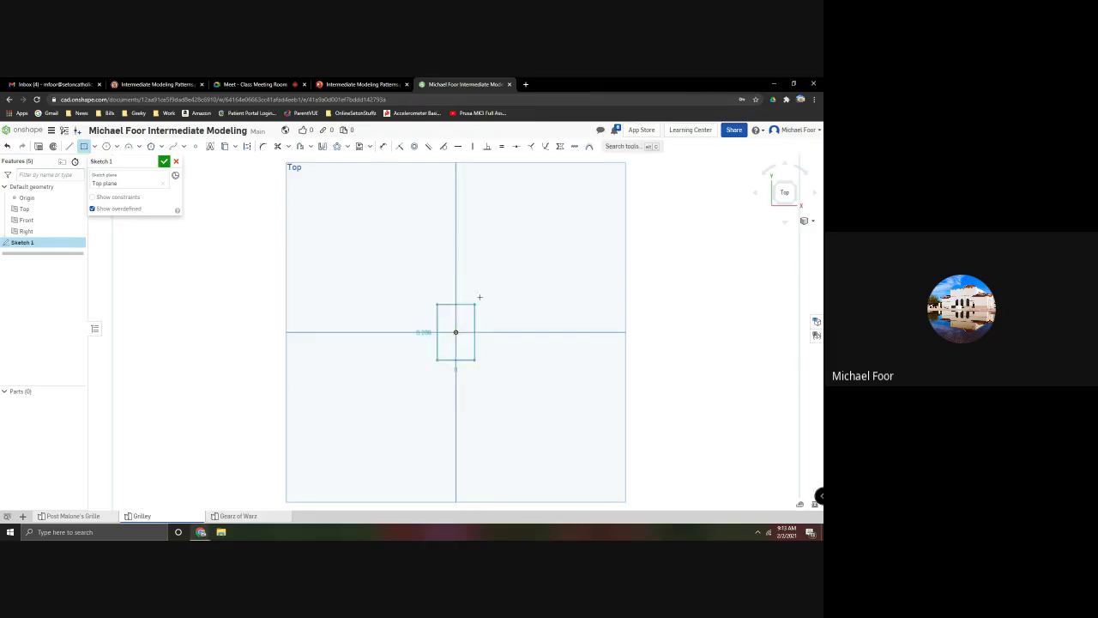
{"action": "left_click", "coordinate": [534, 257]}
{"action": "type", "text": "3"}
{"action": "key", "text": "Tab"}
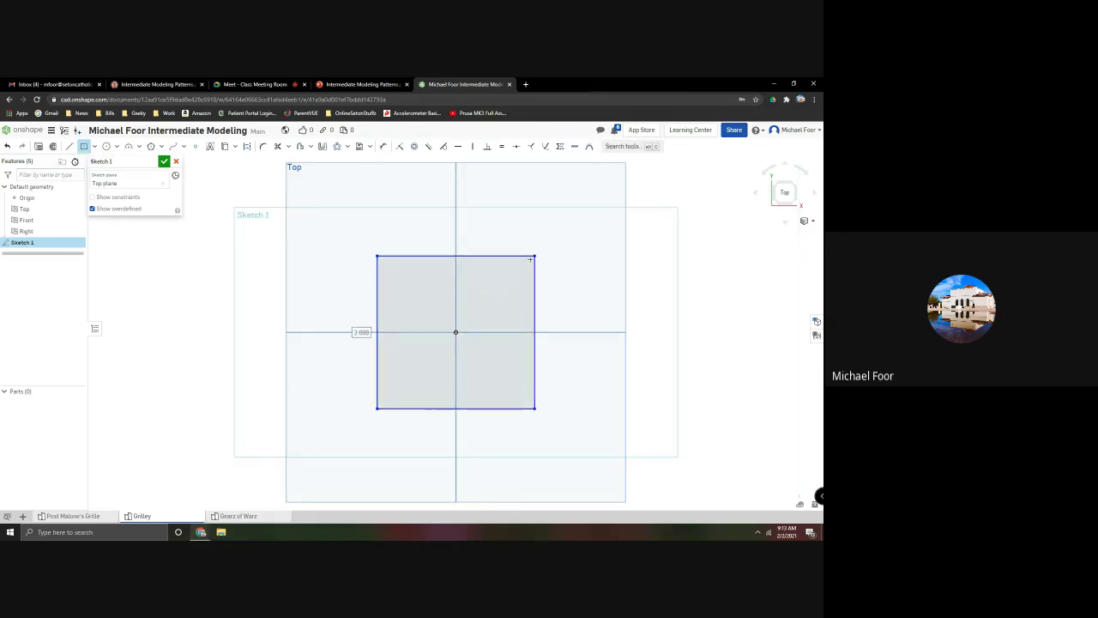
{"action": "key", "text": "Return"}
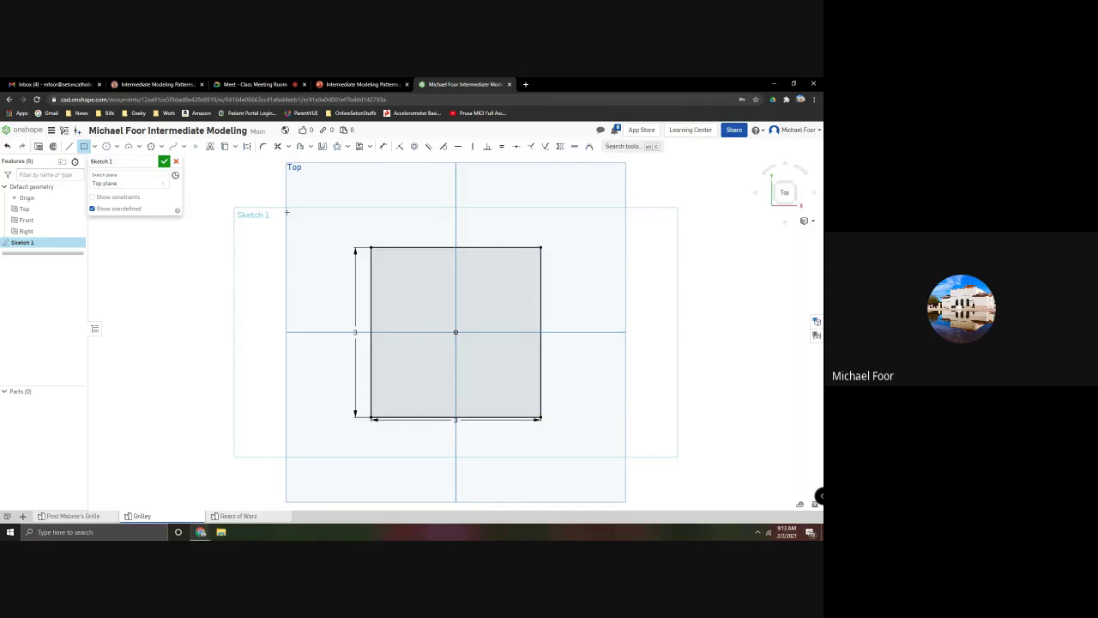
{"action": "left_click", "coordinate": [164, 161]}
Extrude the square 0.25 in into a solid plate.
{"action": "key", "text": "shift+1"}
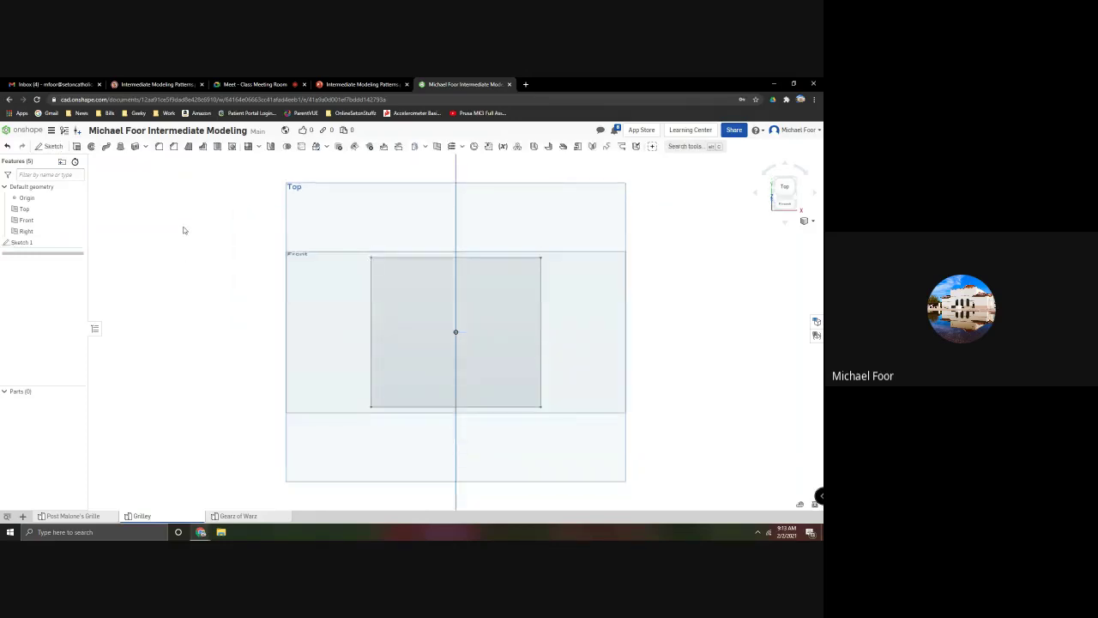
{"action": "left_click", "coordinate": [76, 145]}
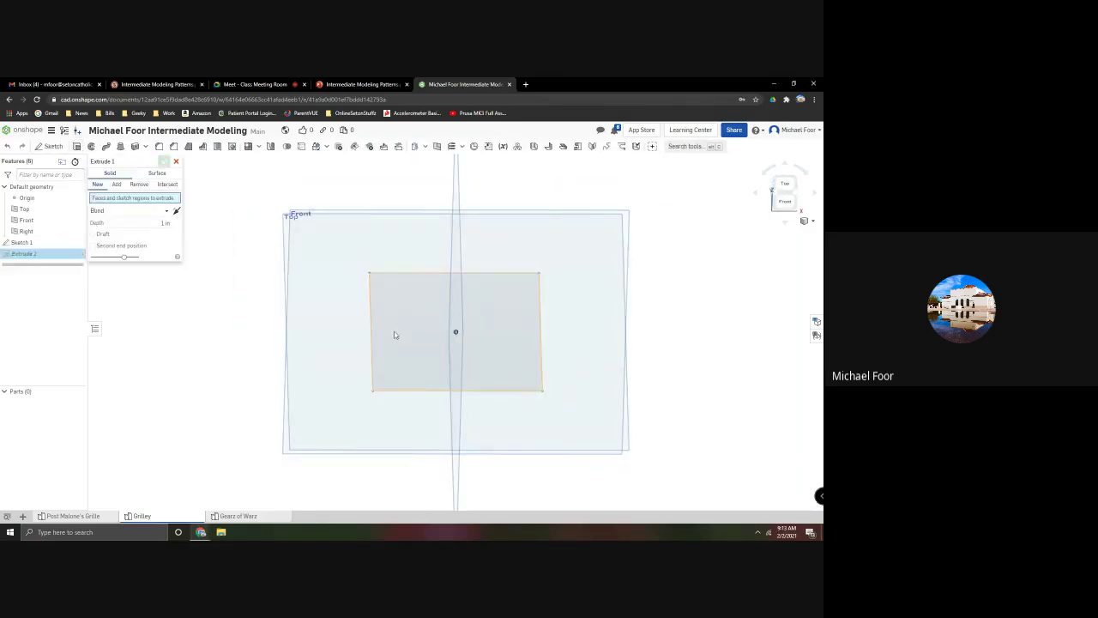
{"action": "left_click", "coordinate": [395, 331]}
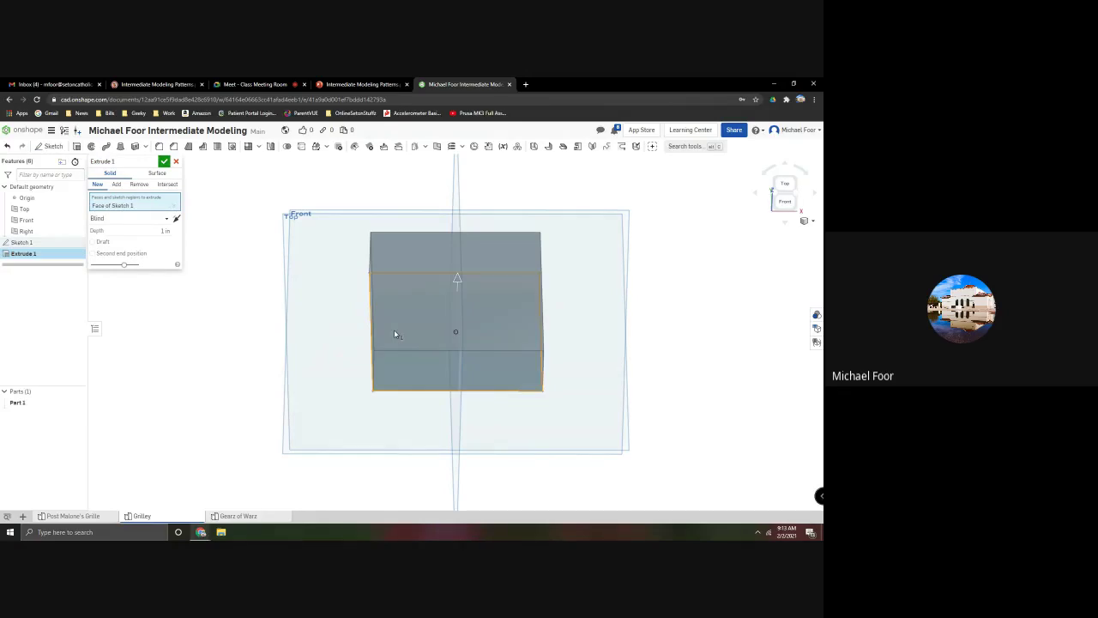
{"action": "left_click", "coordinate": [162, 229]}
{"action": "key", "text": "BackSpace"}
{"action": "type", "text": "0.25"}
{"action": "left_click", "coordinate": [164, 161]}
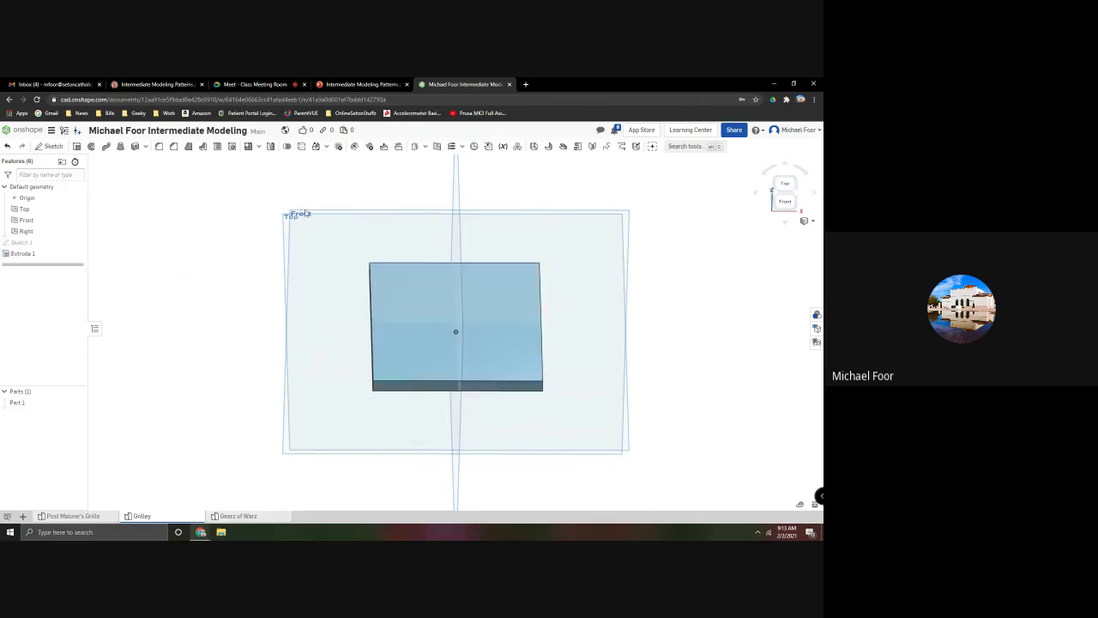
Fillet the four vertical corner edges of Extrude 1 with a 0.2 in radius.
{"action": "left_click", "coordinate": [159, 146]}
{"action": "right_click_drag", "start_coordinate": [358, 435], "coordinate": [407, 382]}
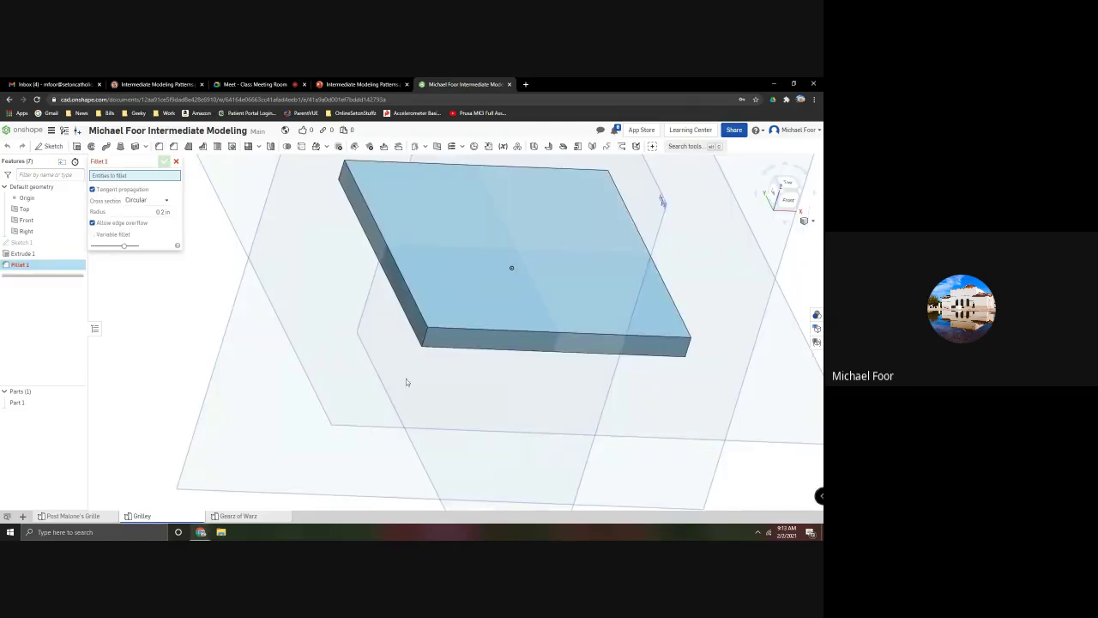
{"action": "left_click", "coordinate": [424, 339]}
{"action": "right_click_drag", "start_coordinate": [569, 392], "coordinate": [507, 391]}
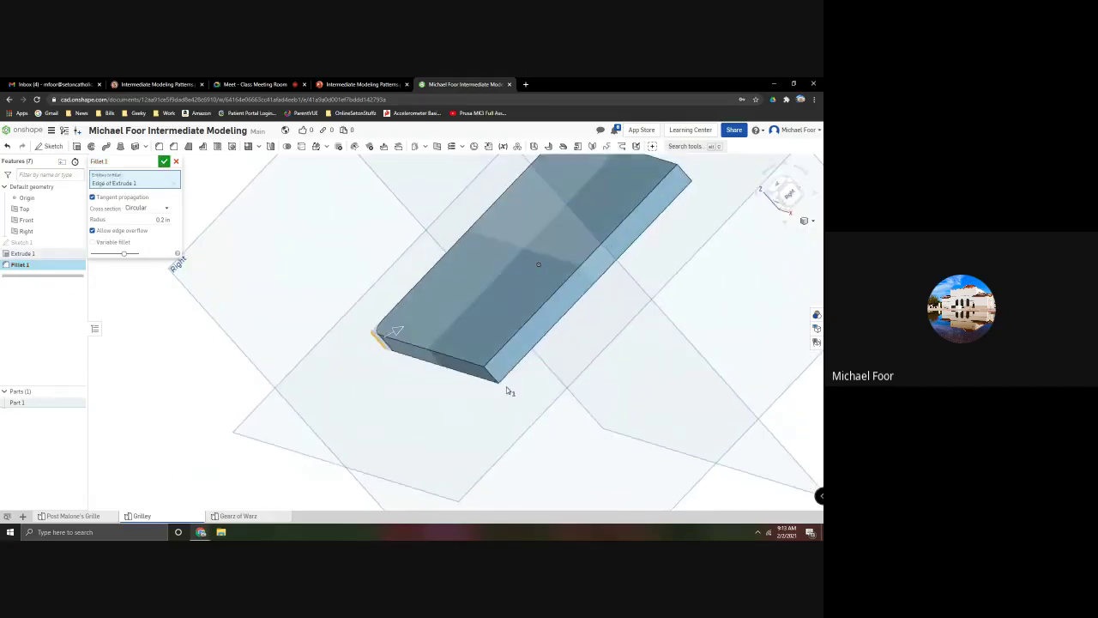
{"action": "left_click", "coordinate": [495, 378]}
{"action": "right_click_drag", "start_coordinate": [573, 313], "coordinate": [563, 314]}
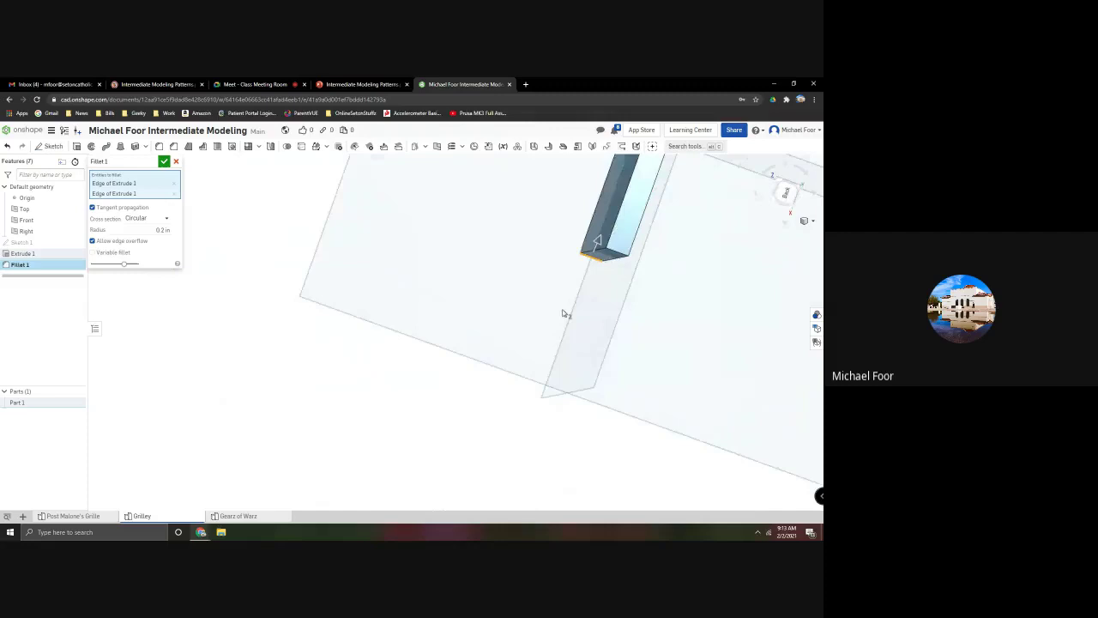
{"action": "left_click", "coordinate": [600, 255]}
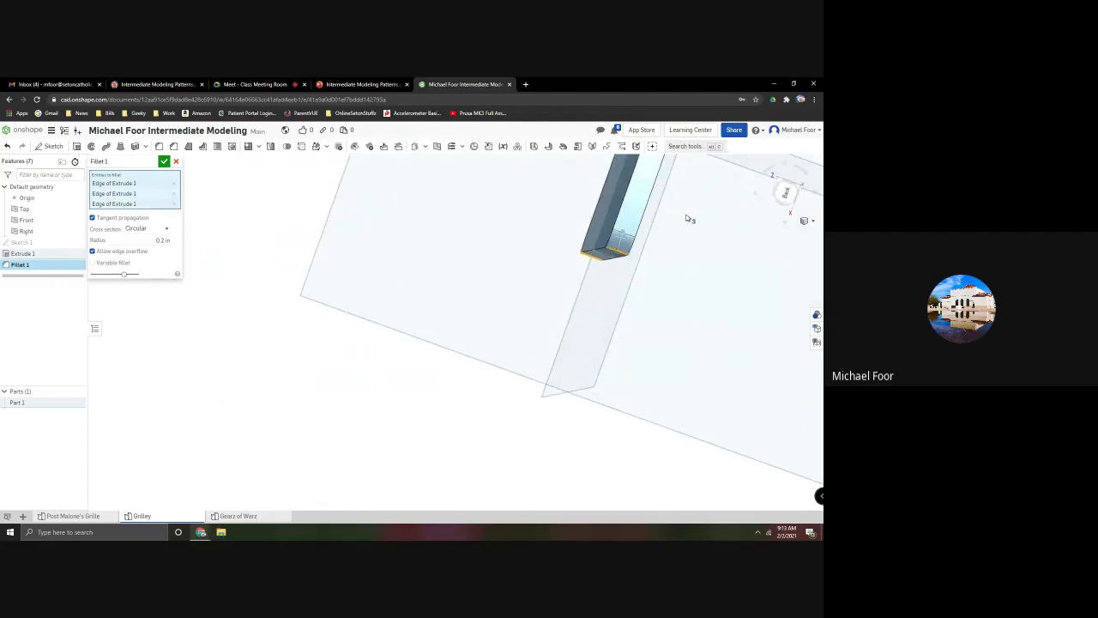
{"action": "right_click_drag", "start_coordinate": [688, 218], "coordinate": [308, 471]}
{"action": "left_click", "coordinate": [334, 360]}
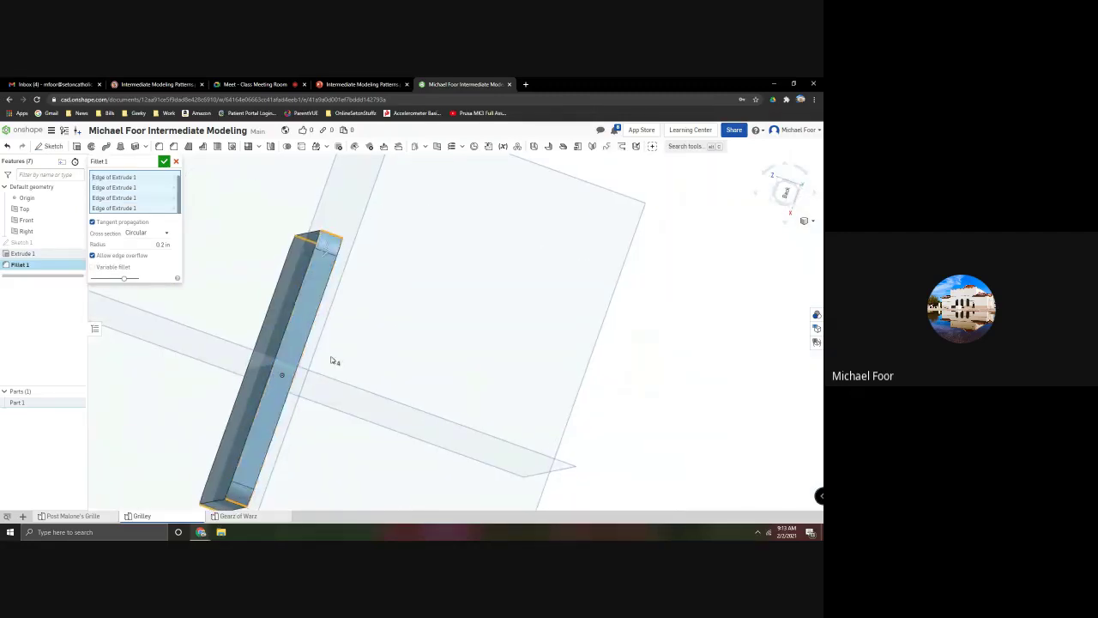
{"action": "right_click_drag", "start_coordinate": [334, 361], "coordinate": [366, 357]}
{"action": "left_click", "coordinate": [782, 187]}
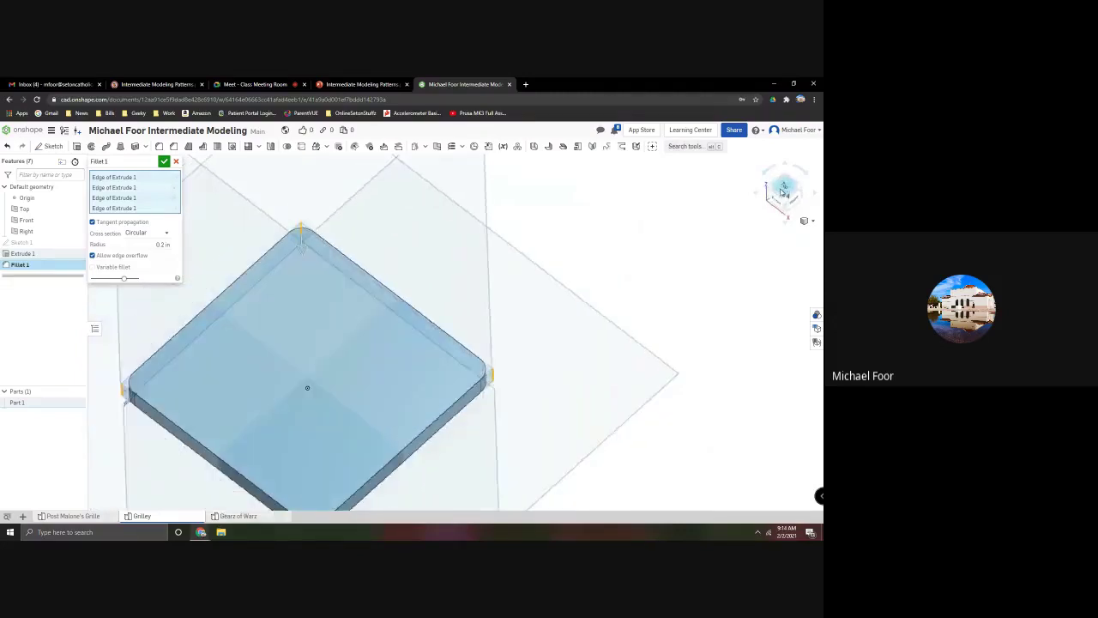
{"action": "left_click", "coordinate": [164, 161]}
{"action": "right_click_drag", "start_coordinate": [258, 283], "coordinate": [363, 314]}
{"action": "scroll", "coordinate": [418, 327], "scroll_direction": "up", "scroll_amount": 2}
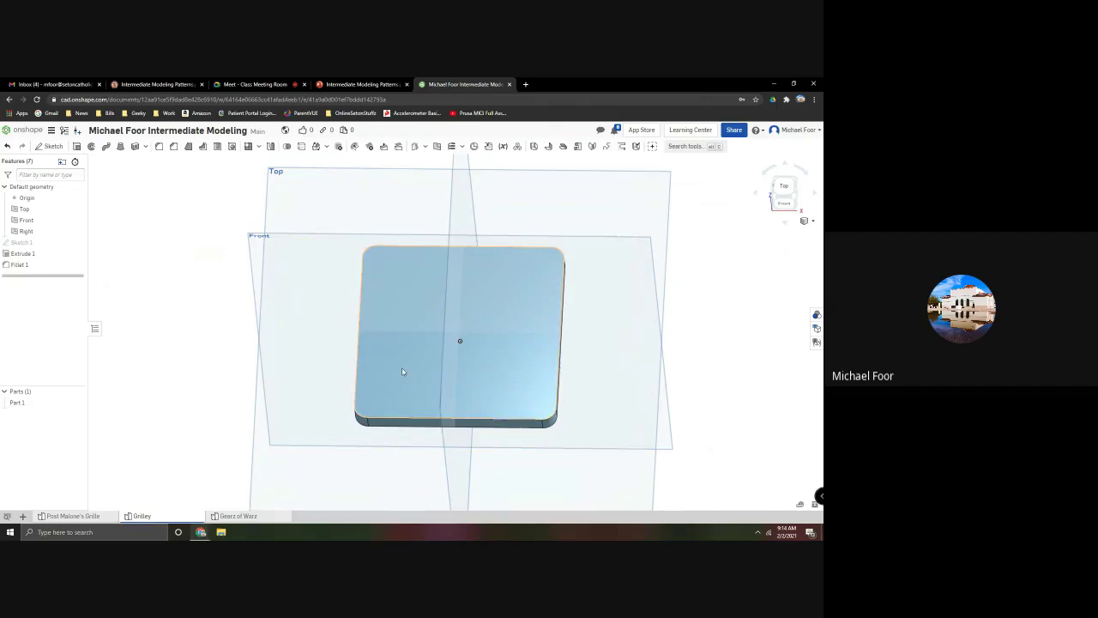
Check the grille slide, then start a new sketch on the plate's top face.
{"action": "left_click", "coordinate": [352, 84]}
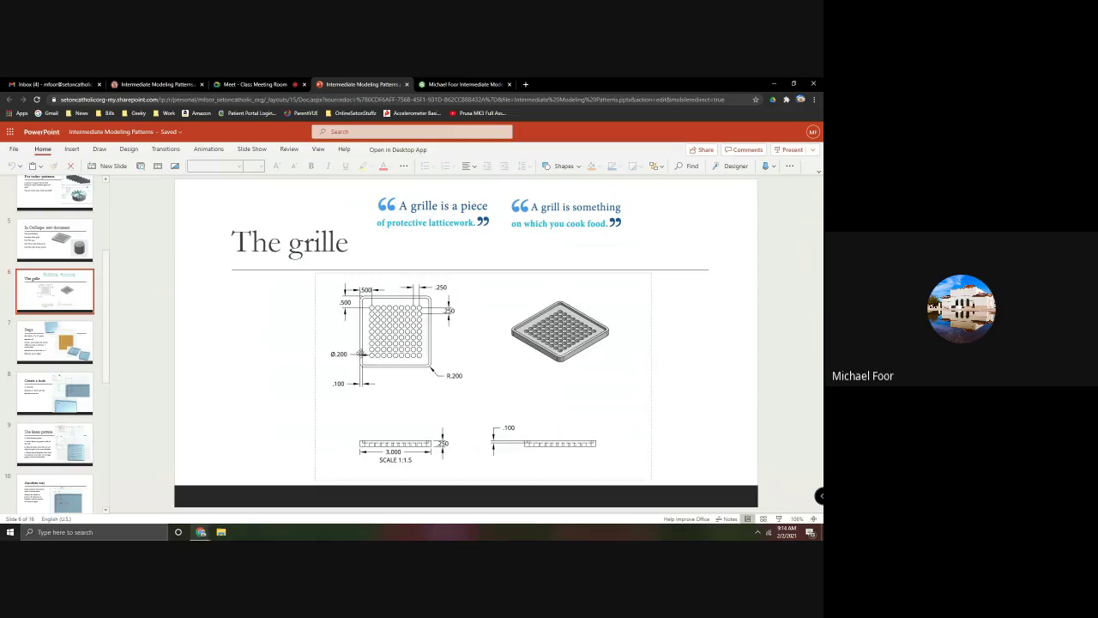
{"action": "left_click", "coordinate": [463, 84]}
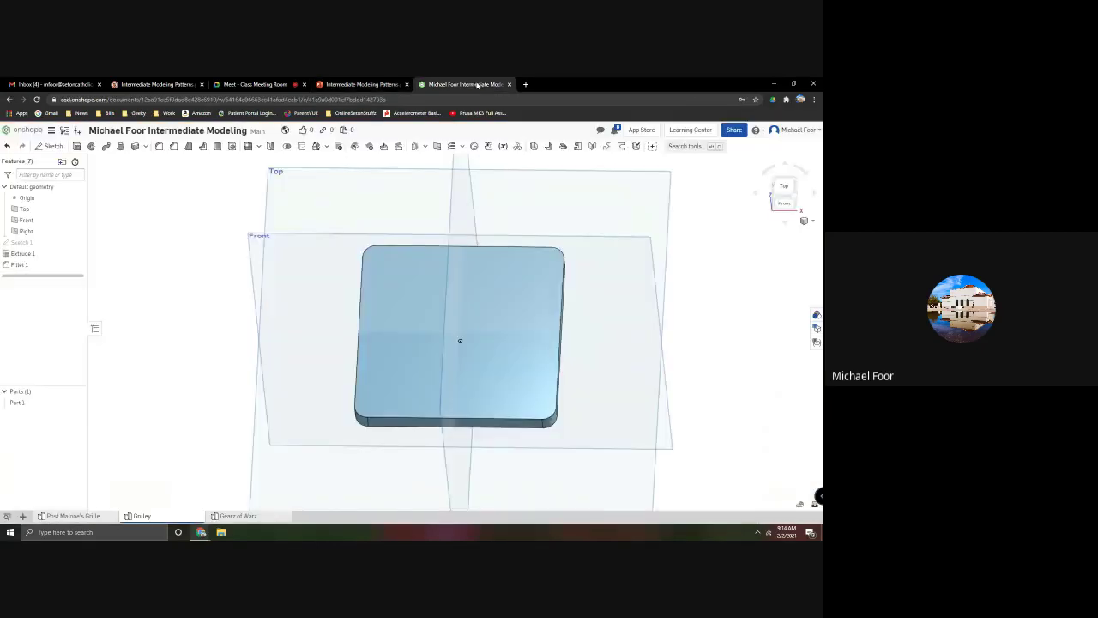
{"action": "left_click", "coordinate": [49, 145]}
{"action": "left_click", "coordinate": [364, 288]}
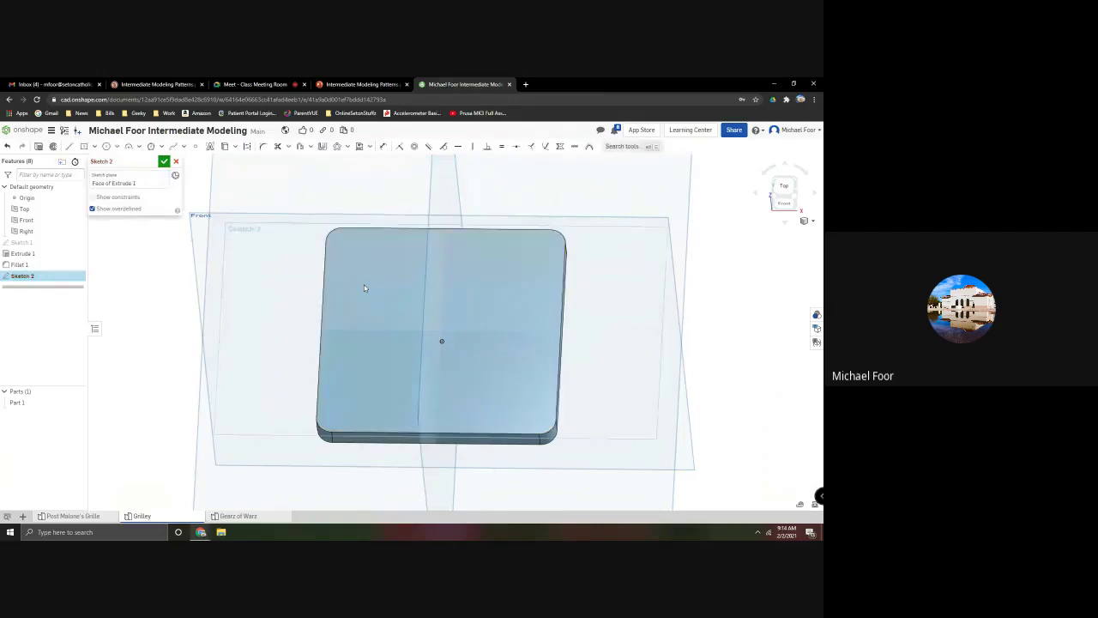
{"action": "left_click", "coordinate": [782, 185]}
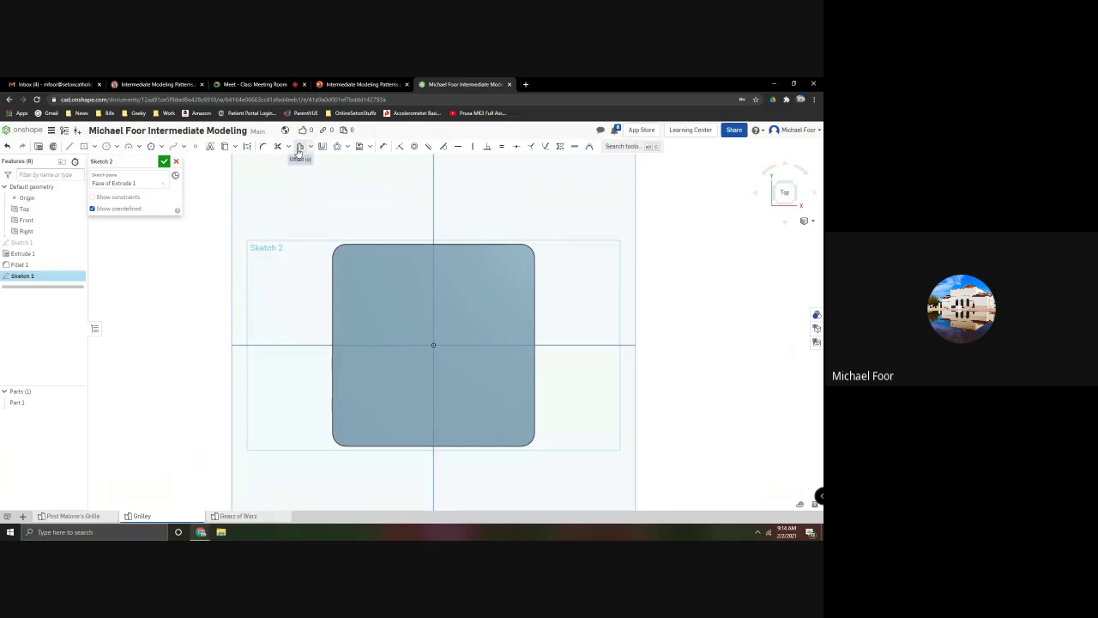
Offset the top-face outline 0.06 in inward and accept Sketch 2.
{"action": "left_click", "coordinate": [299, 146]}
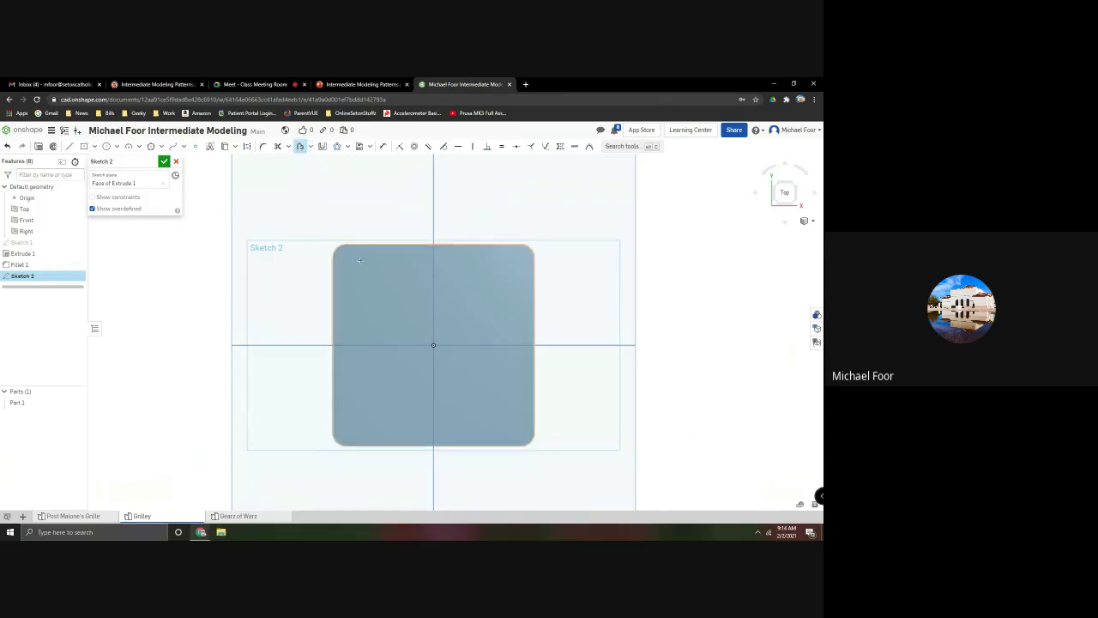
{"action": "left_click", "coordinate": [433, 258]}
{"action": "left_click_drag", "start_coordinate": [437, 210], "coordinate": [428, 239]}
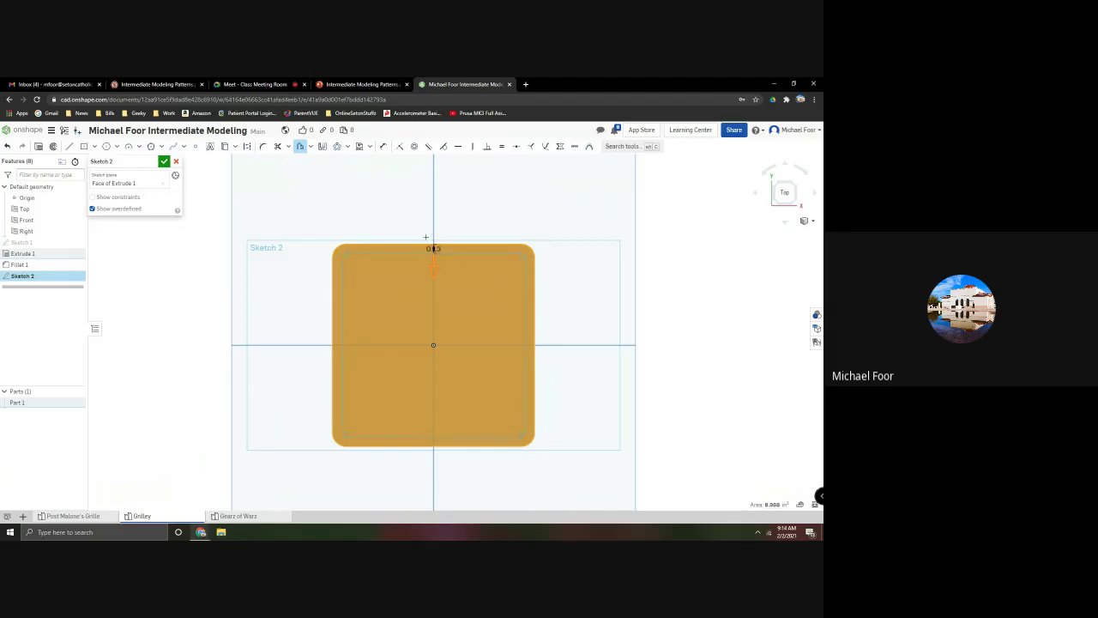
{"action": "left_click", "coordinate": [455, 244]}
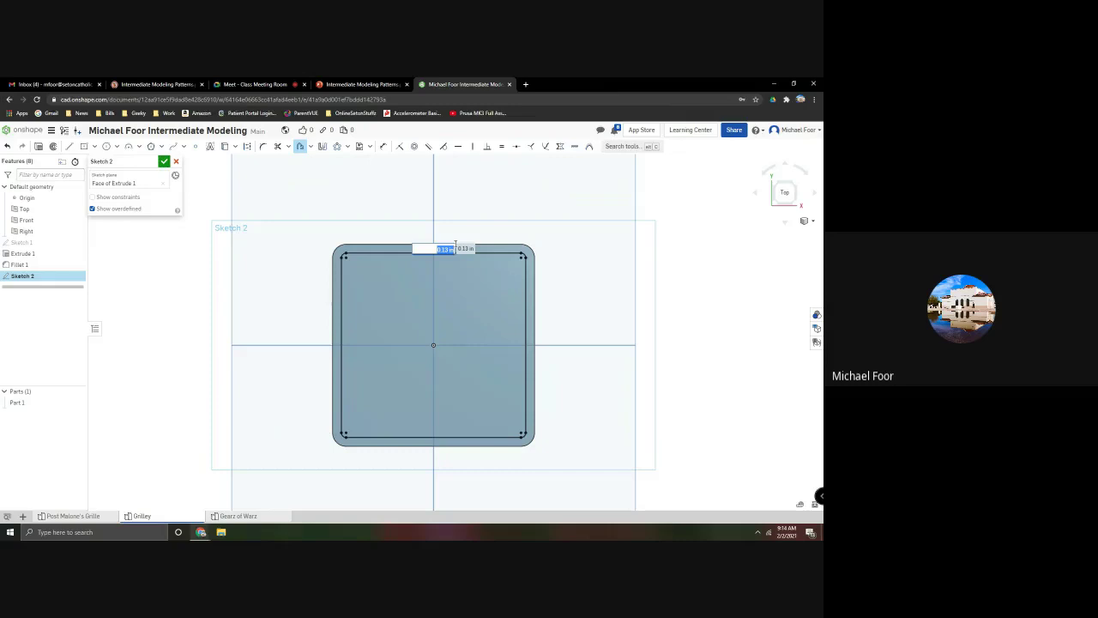
{"action": "key", "text": "BackSpace"}
{"action": "type", "text": "0.06"}
{"action": "key", "text": "Return"}
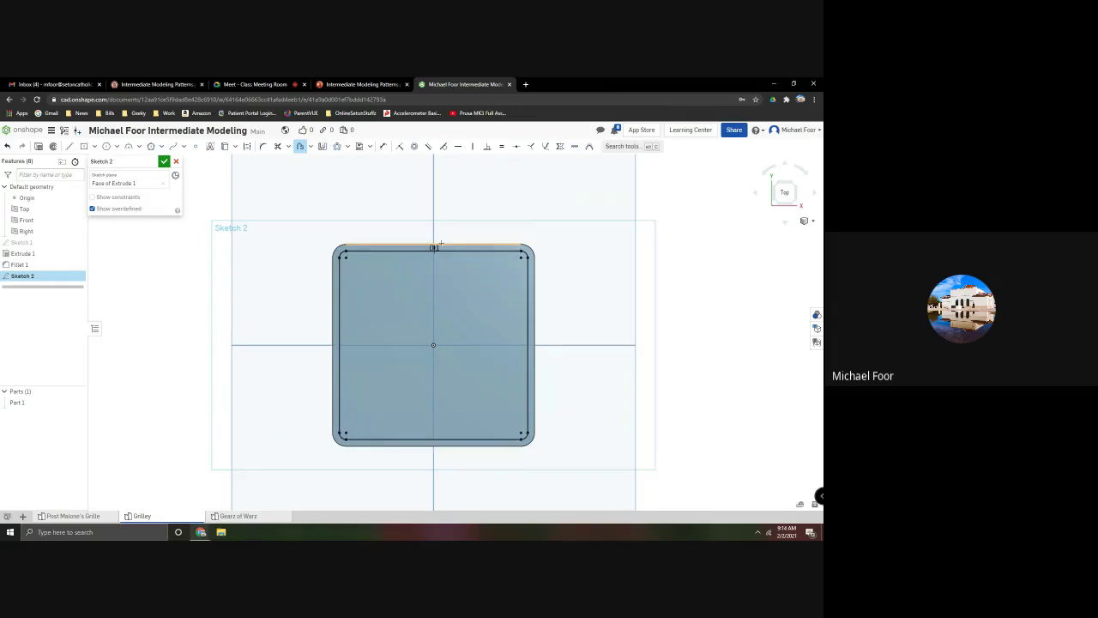
{"action": "scroll", "coordinate": [496, 308], "scroll_direction": "up", "scroll_amount": 1}
{"action": "right_click_drag", "start_coordinate": [496, 309], "coordinate": [487, 469]}
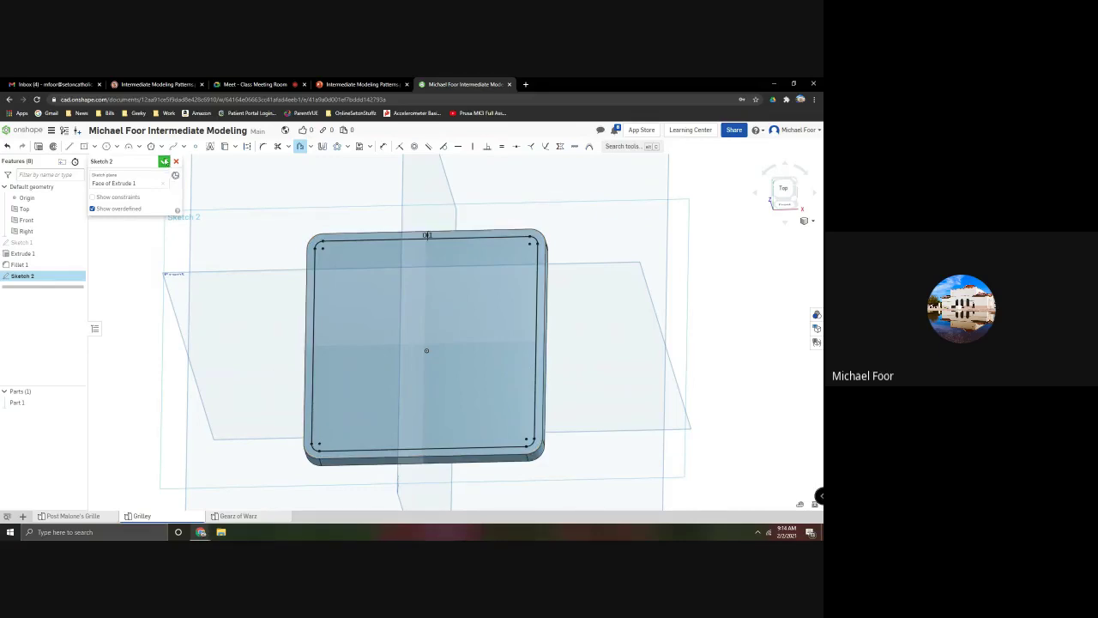
{"action": "left_click", "coordinate": [164, 161]}
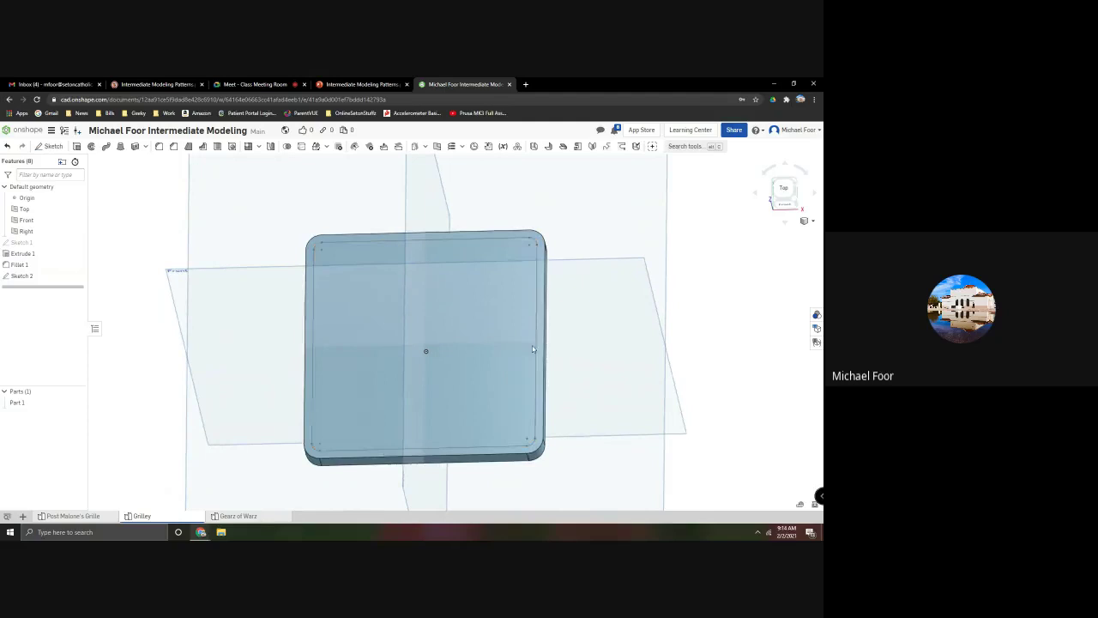
Cut the Sketch 2 region into the plate with a Remove extrude, leaving a thin rim.
{"action": "left_click", "coordinate": [353, 84]}
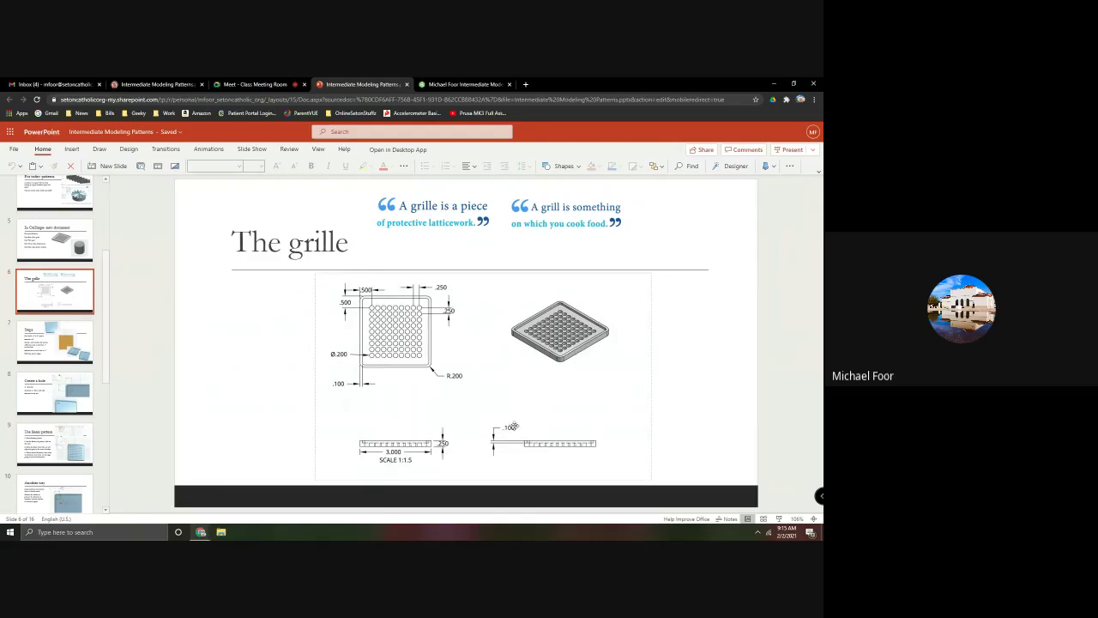
{"action": "left_click", "coordinate": [445, 84]}
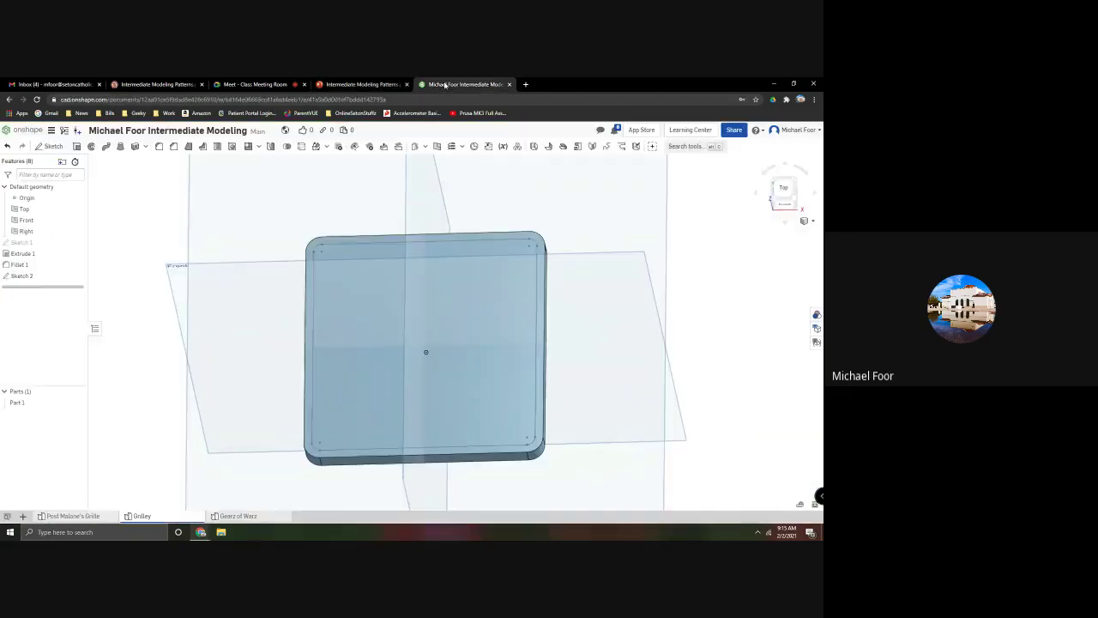
{"action": "left_click", "coordinate": [77, 146]}
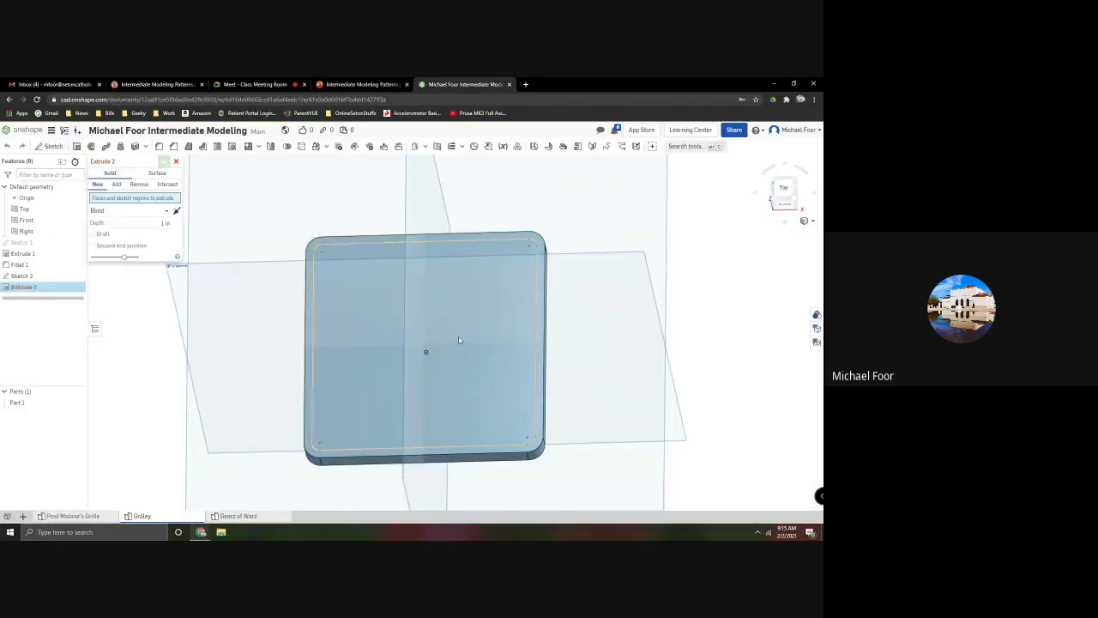
{"action": "left_click", "coordinate": [458, 335]}
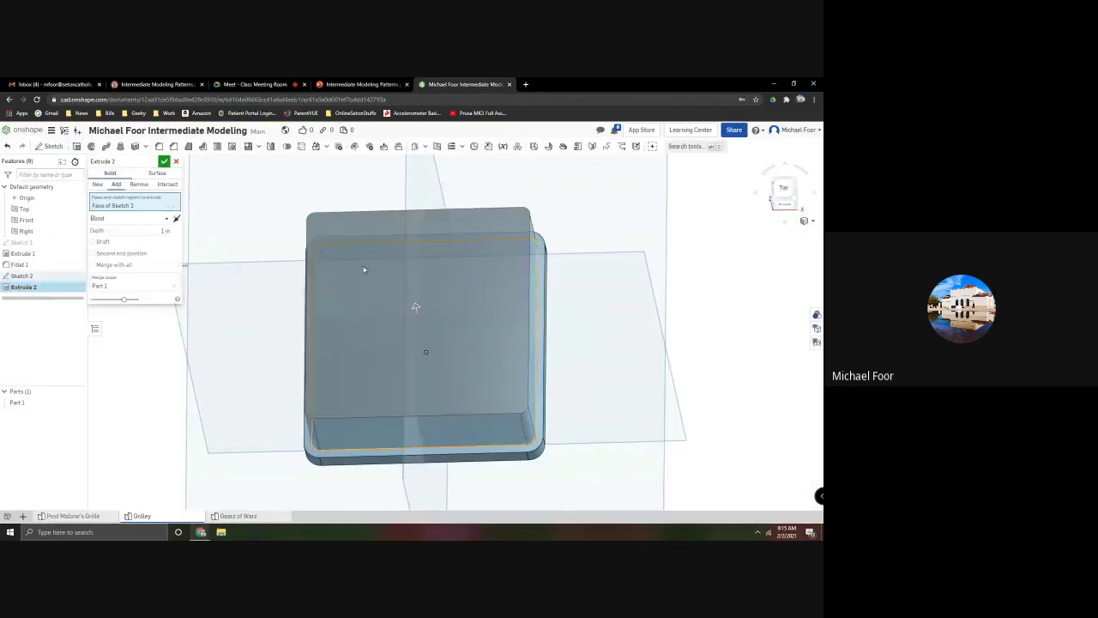
{"action": "left_click", "coordinate": [138, 185]}
{"action": "left_click", "coordinate": [155, 231]}
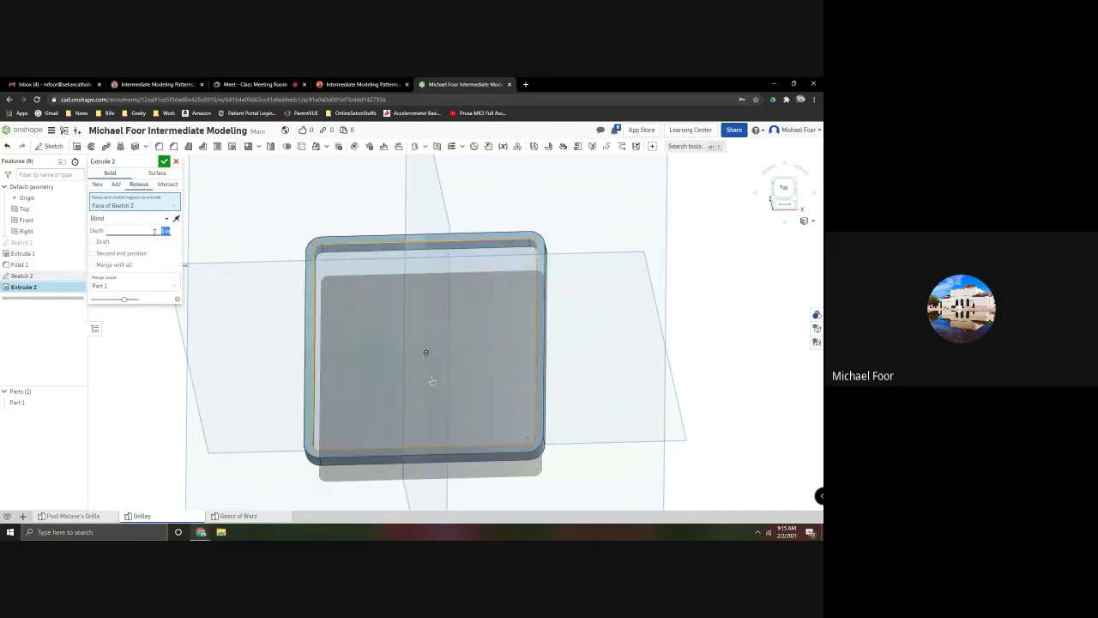
{"action": "left_click", "coordinate": [164, 161]}
{"action": "right_click_drag", "start_coordinate": [310, 415], "coordinate": [296, 382]}
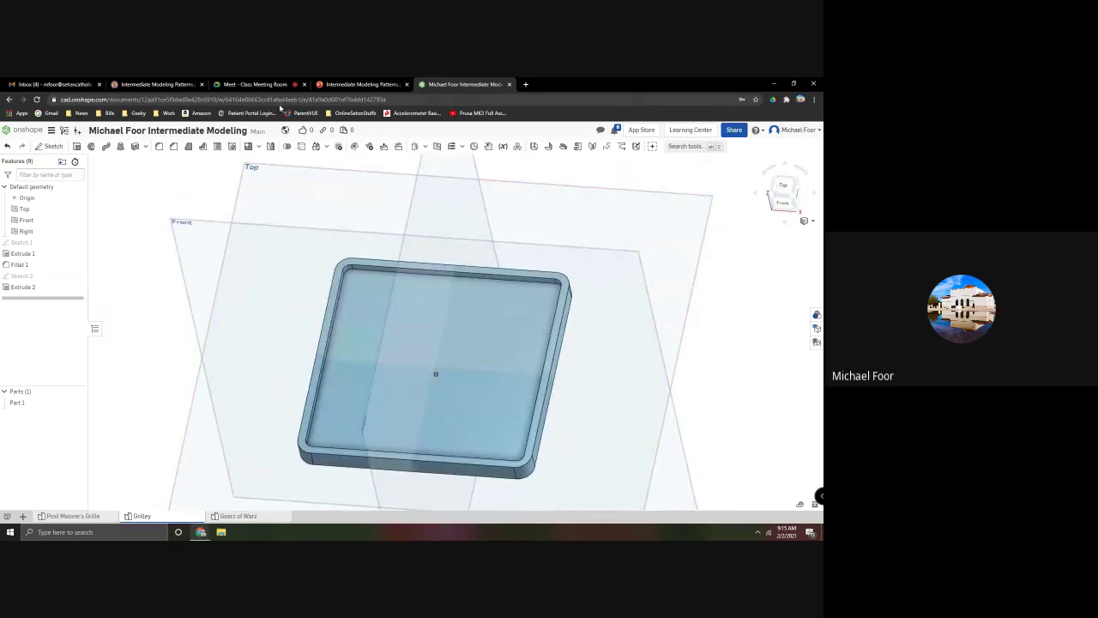
View the grille slide's drawing with its .500 and .250 hole spacing.
{"action": "left_click", "coordinate": [340, 85]}
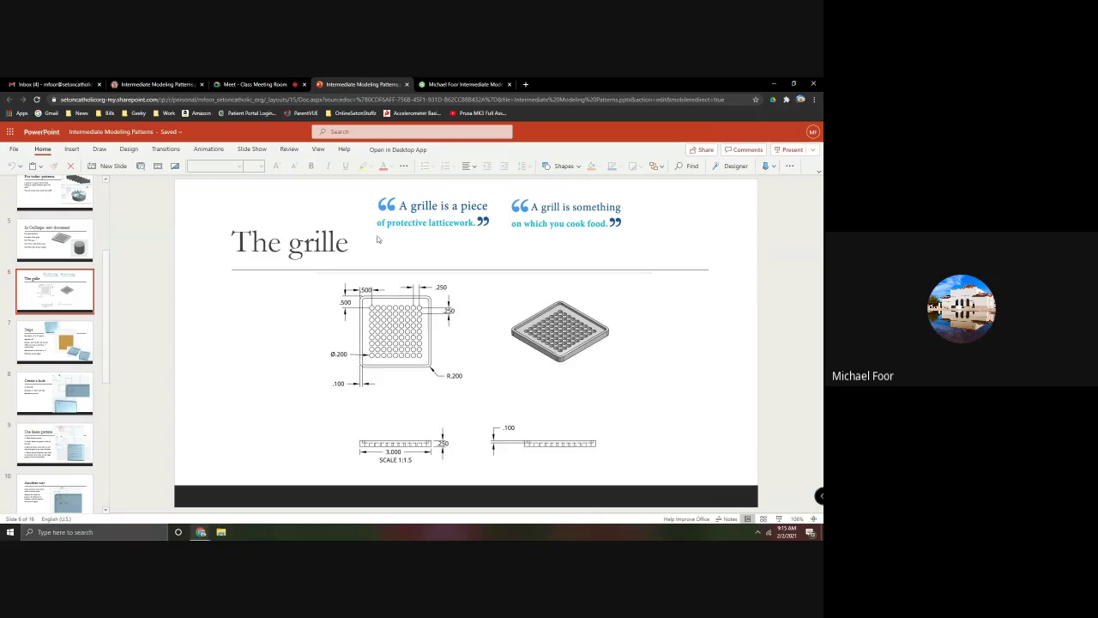
Start Sketch 3 on the recessed face and draw a Ø0.2 circle near its top-left corner.
{"action": "left_click", "coordinate": [438, 87]}
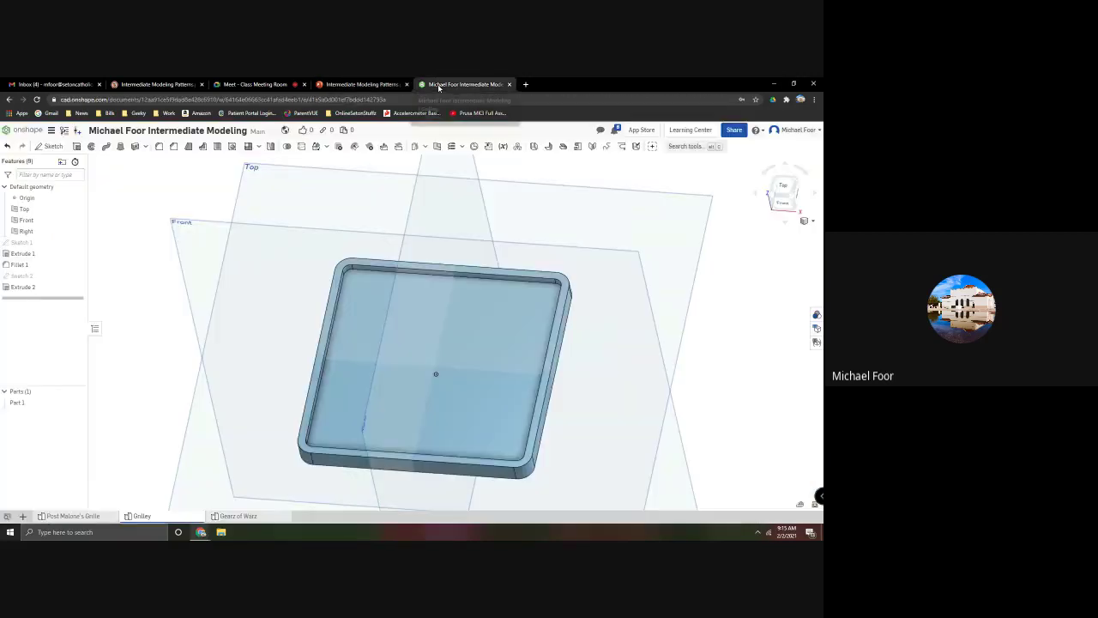
{"action": "left_click", "coordinate": [47, 146]}
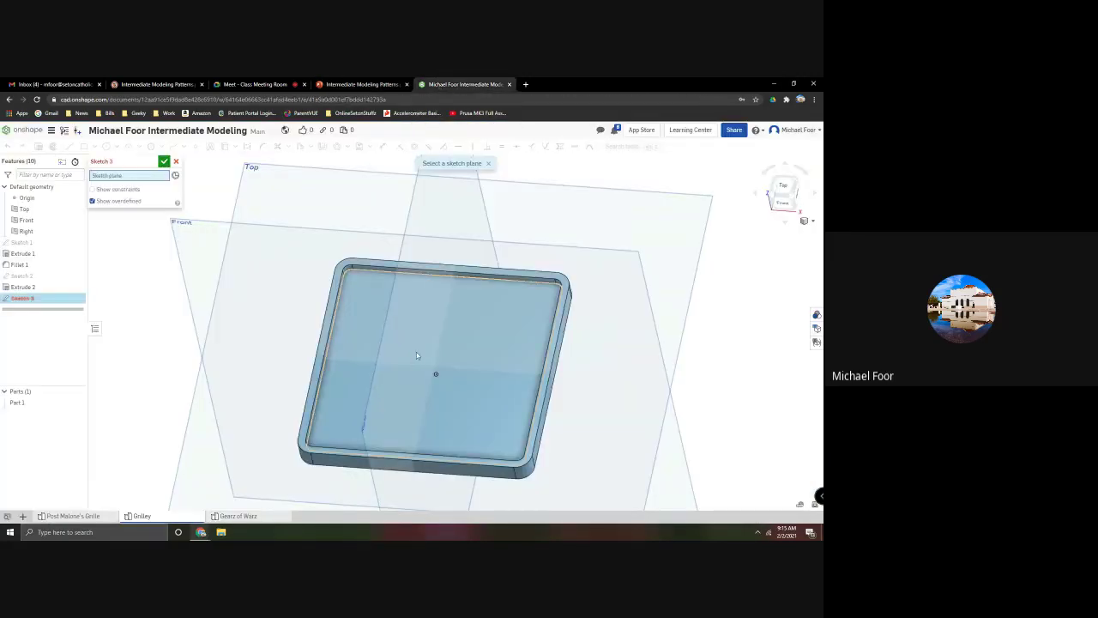
{"action": "left_click", "coordinate": [444, 338]}
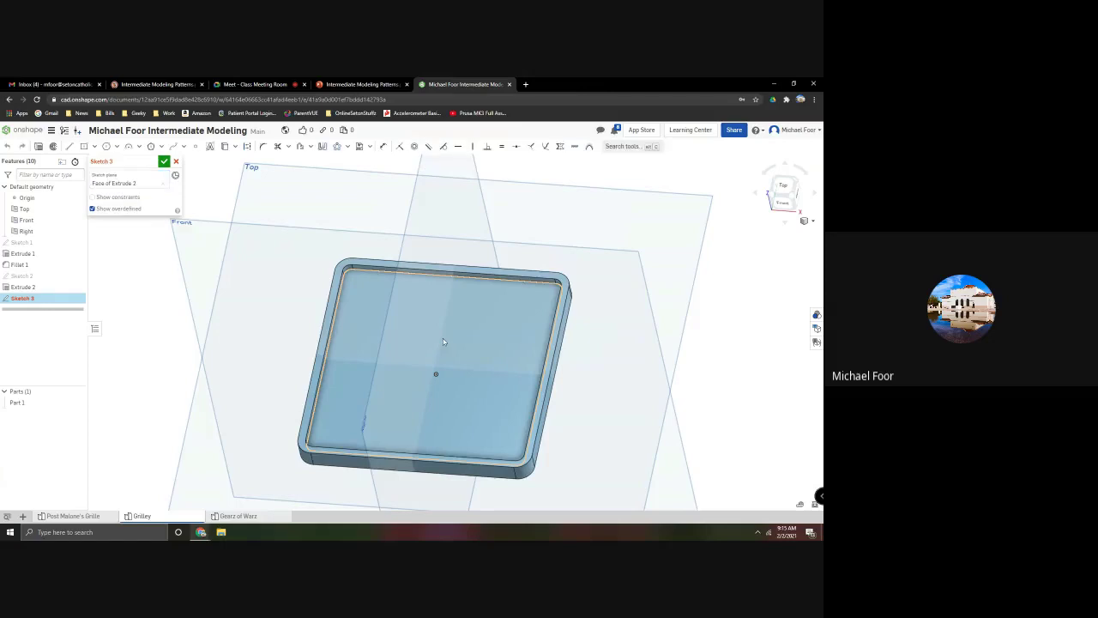
{"action": "left_click", "coordinate": [783, 184]}
{"action": "scroll", "coordinate": [502, 328], "scroll_direction": "up", "scroll_amount": 5}
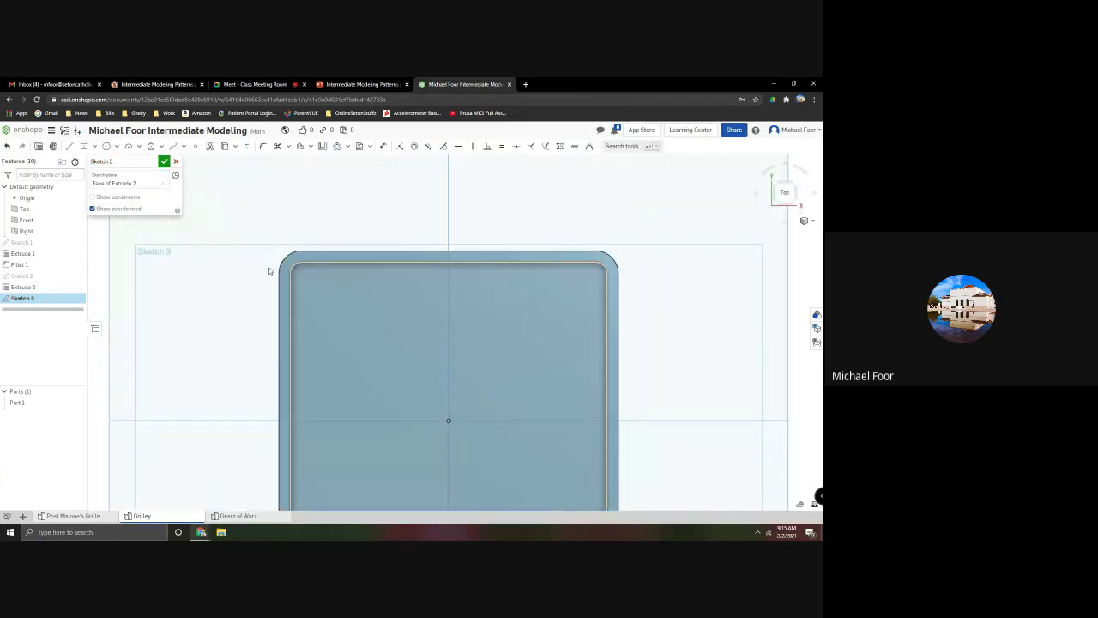
{"action": "left_click", "coordinate": [107, 146]}
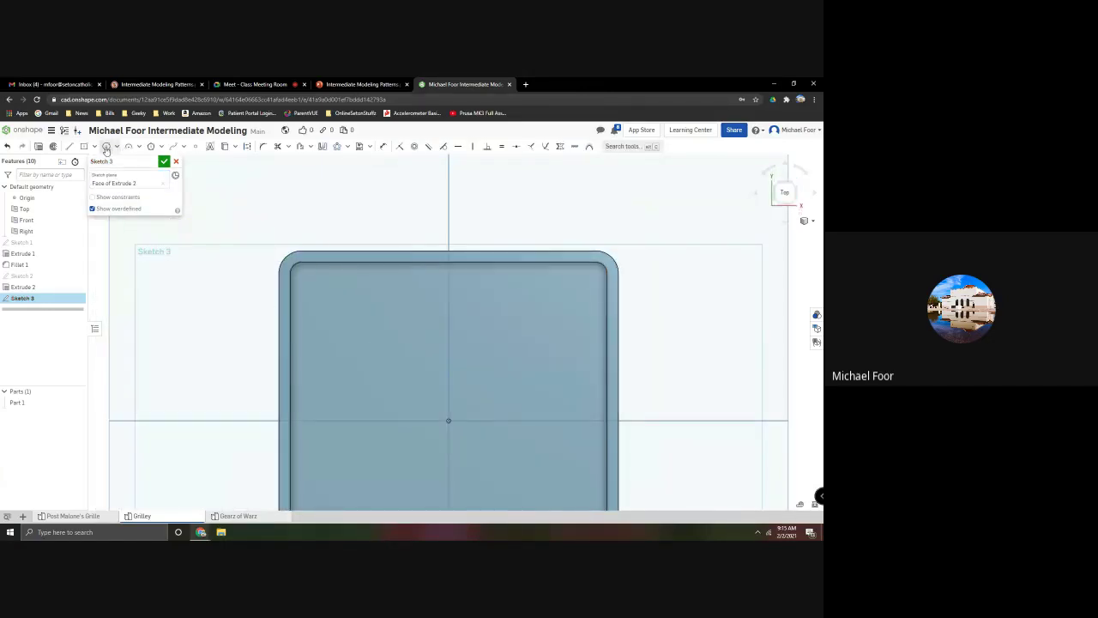
{"action": "left_click", "coordinate": [334, 311]}
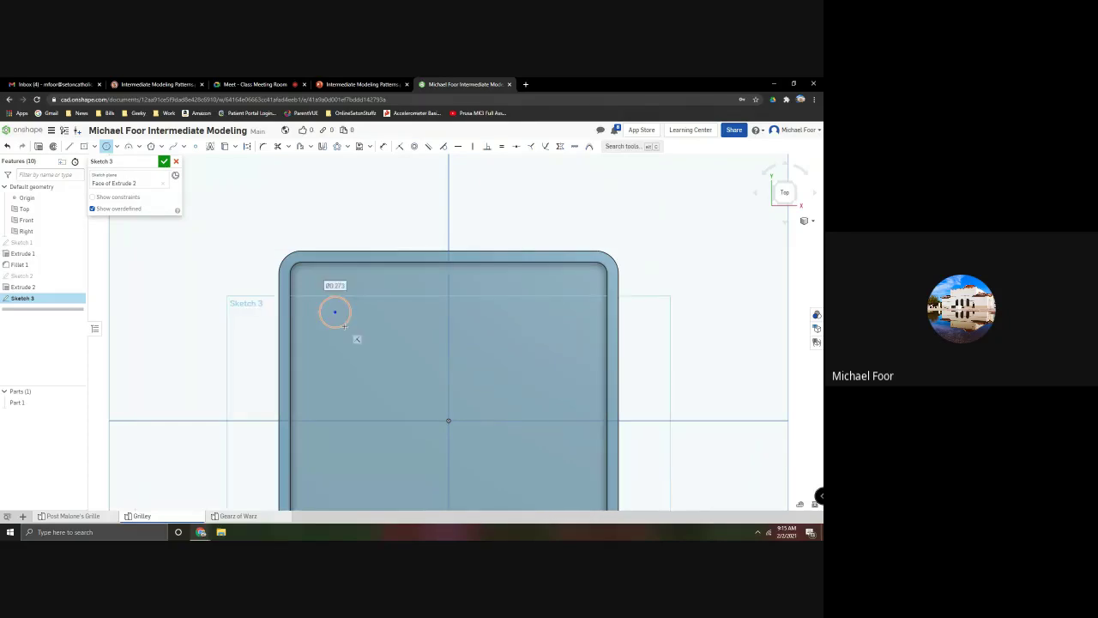
{"action": "key", "text": "Return"}
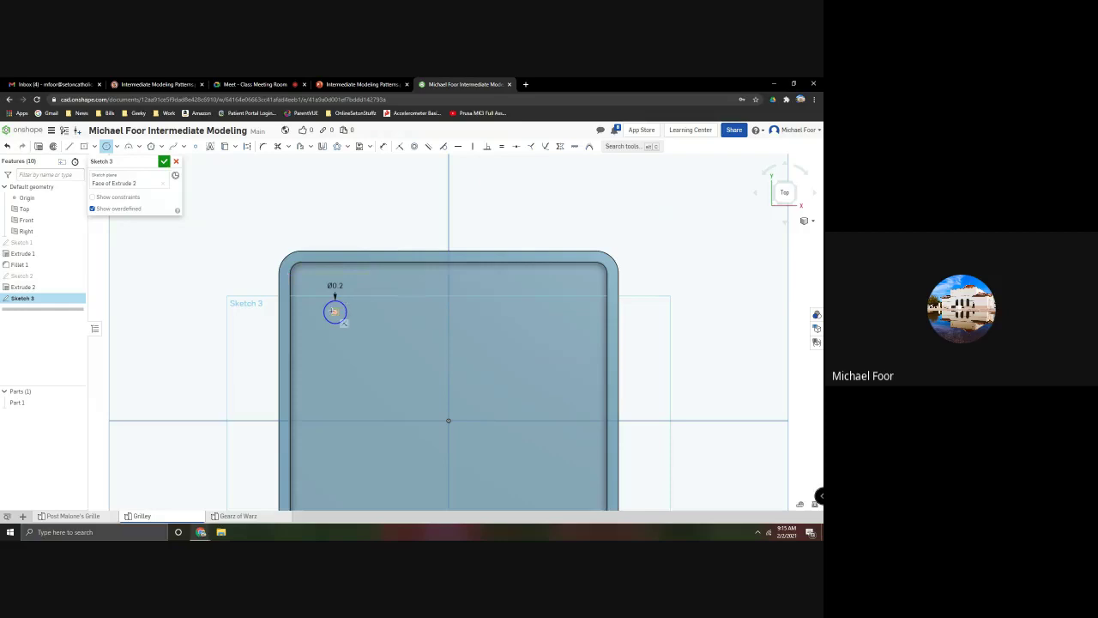
{"action": "left_click", "coordinate": [385, 147]}
Dimension the Ø0.2 circle 0.5 from the plate's top edge and 0.5 from its left edge.
{"action": "left_click", "coordinate": [335, 311]}
{"action": "left_click", "coordinate": [337, 253]}
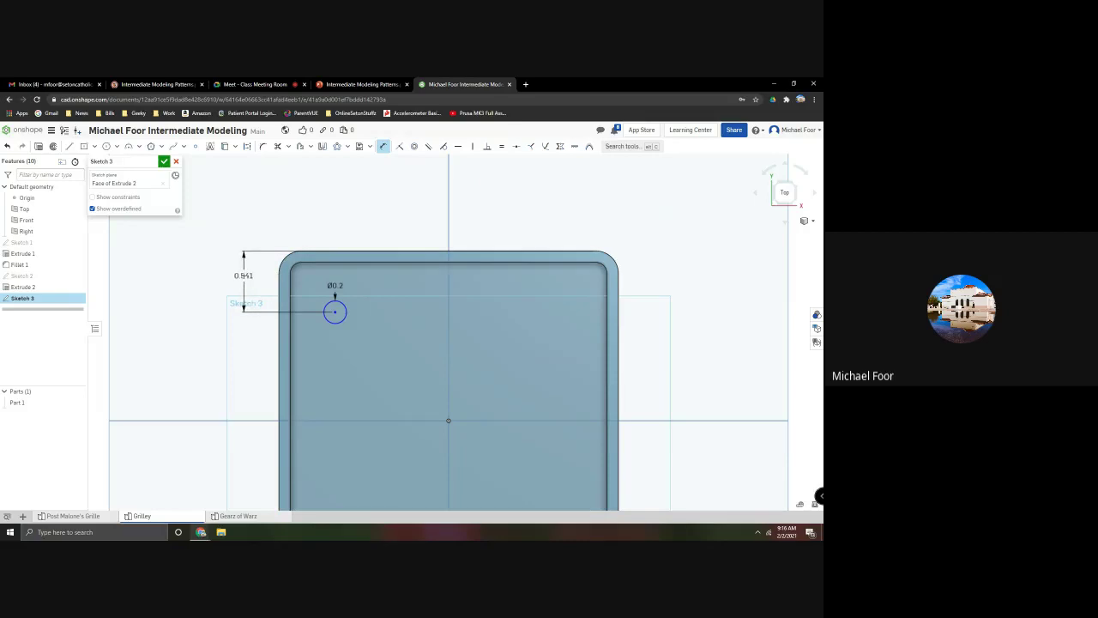
{"action": "left_click", "coordinate": [244, 275]}
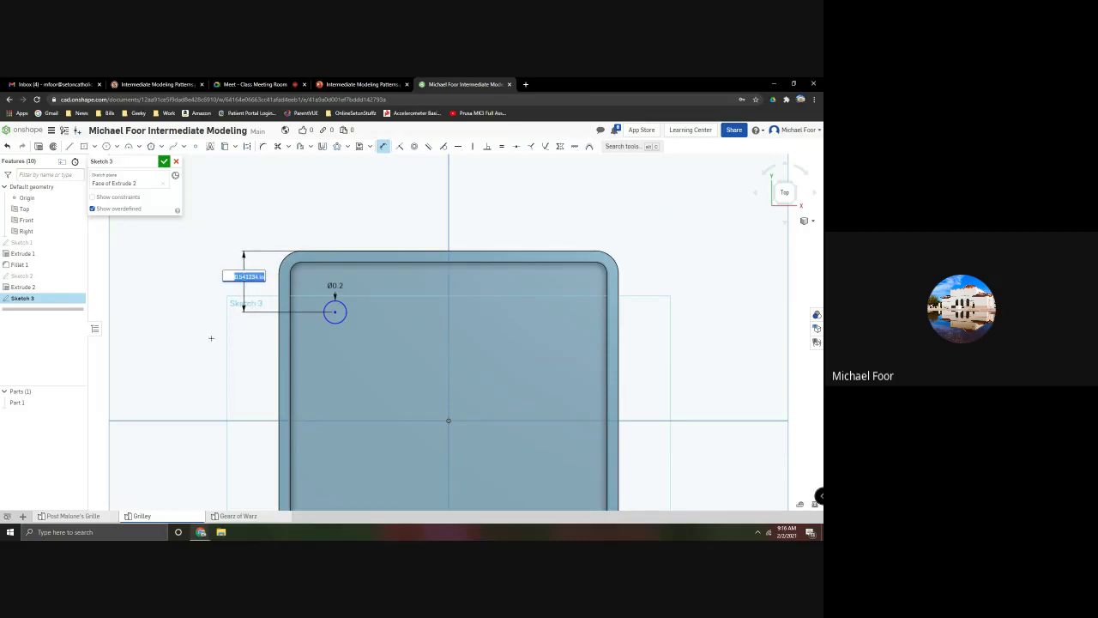
{"action": "key", "text": "BackSpace"}
{"action": "key", "text": "Return"}
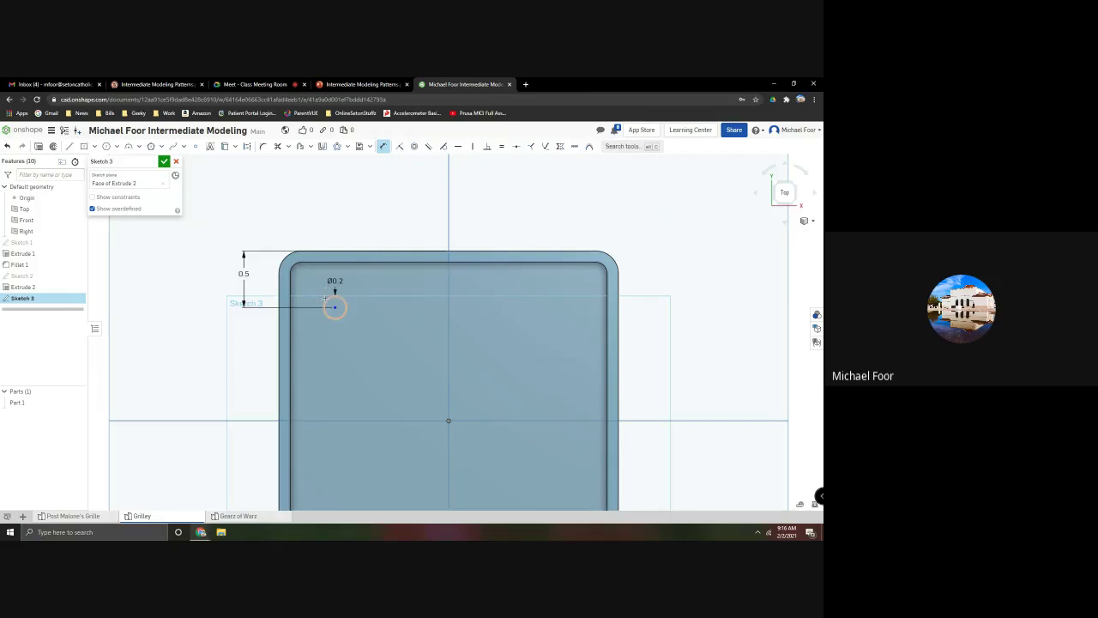
{"action": "left_click", "coordinate": [335, 306]}
{"action": "left_click", "coordinate": [278, 299]}
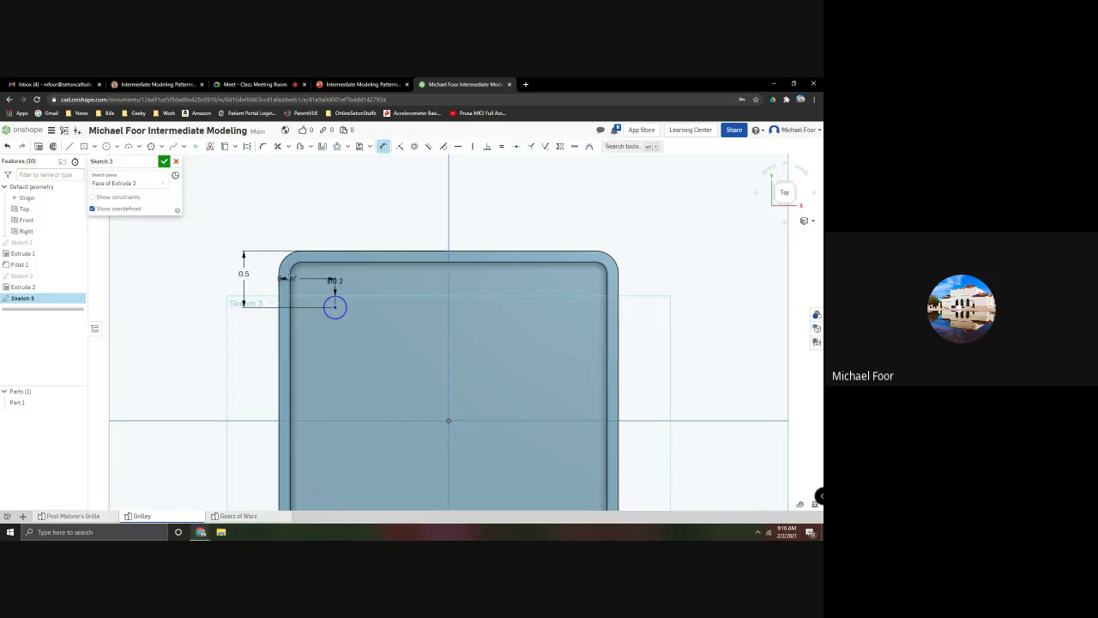
{"action": "left_click", "coordinate": [307, 220]}
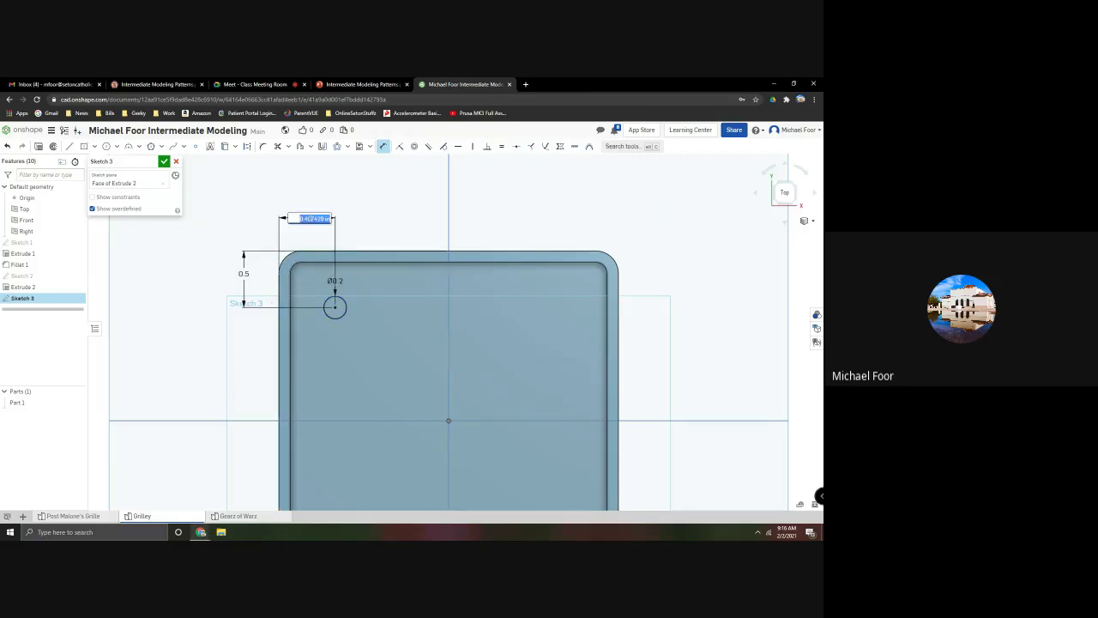
{"action": "key", "text": "BackSpace"}
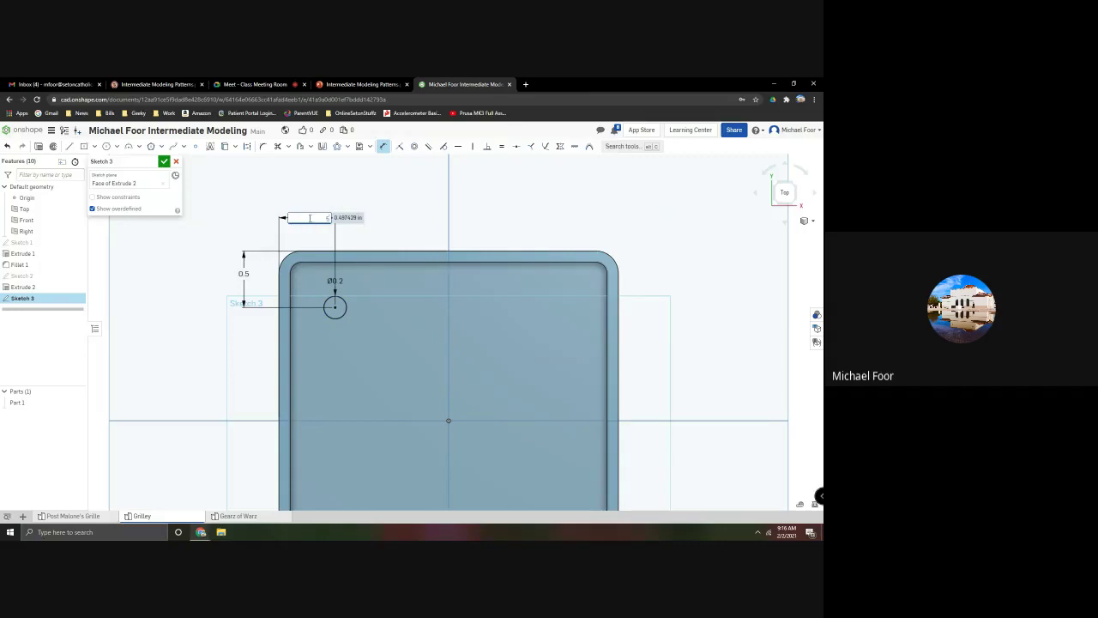
{"action": "type", "text": "0.5"}
{"action": "key", "text": "Return"}
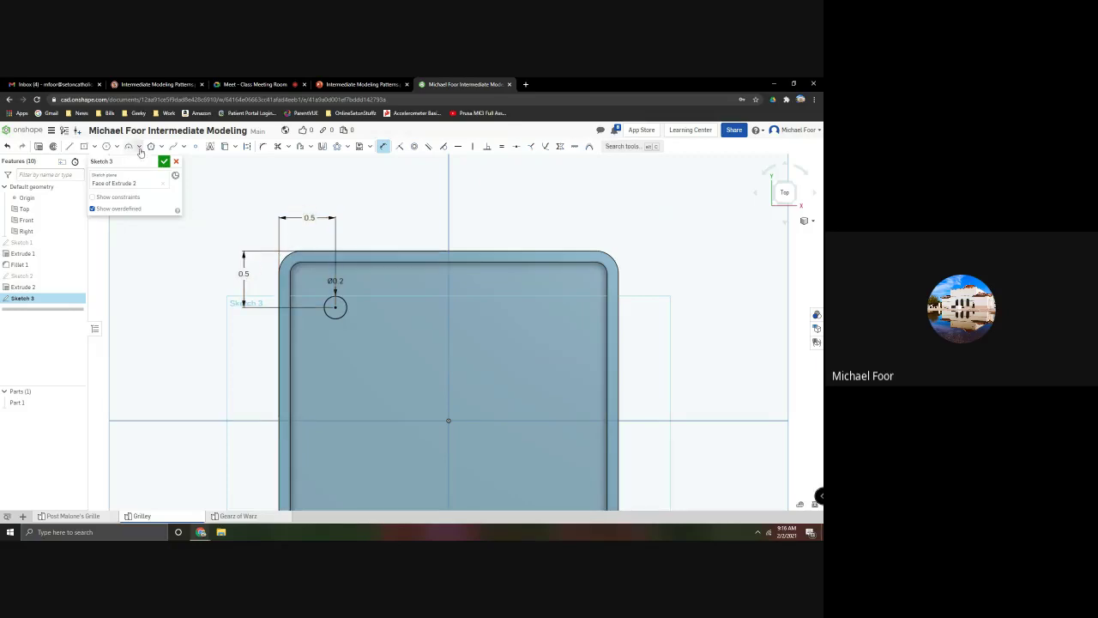
Finish Sketch 3 and remove-extrude the circle to cut a Ø0.2 hole through the tray.
{"action": "left_click", "coordinate": [165, 162]}
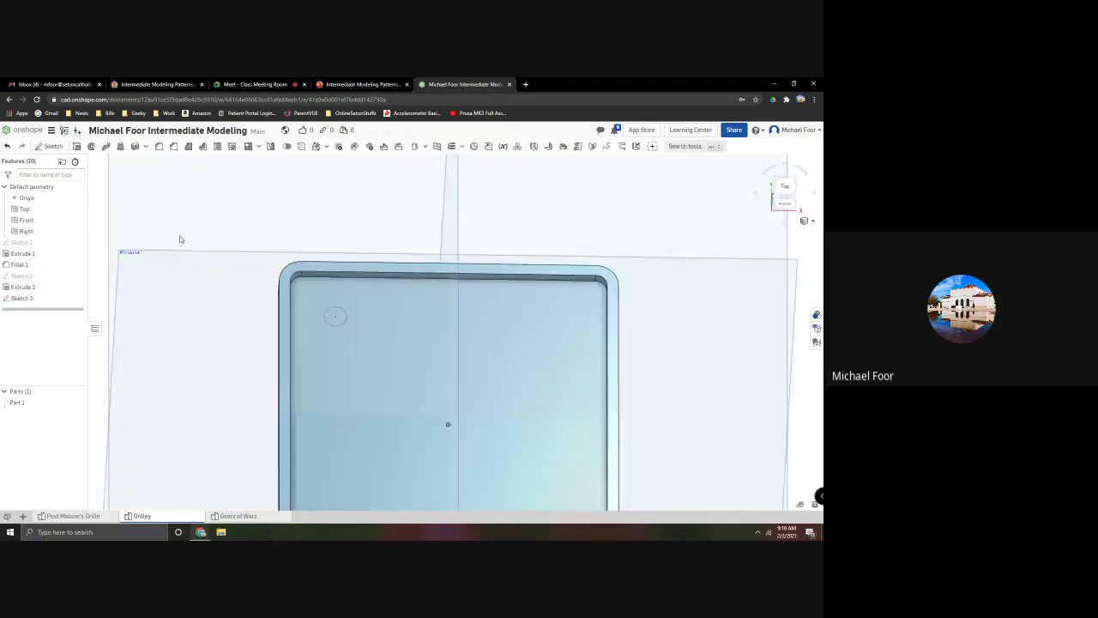
{"action": "left_click", "coordinate": [76, 146]}
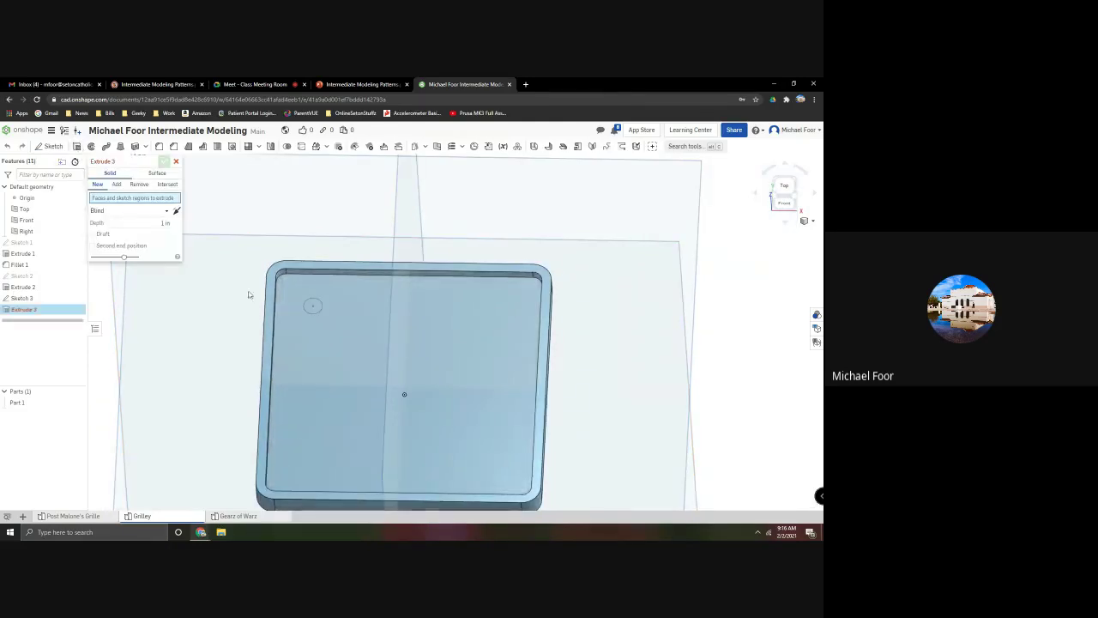
{"action": "left_click", "coordinate": [314, 307]}
{"action": "right_click_drag", "start_coordinate": [317, 311], "coordinate": [99, 222]}
{"action": "left_click", "coordinate": [139, 184]}
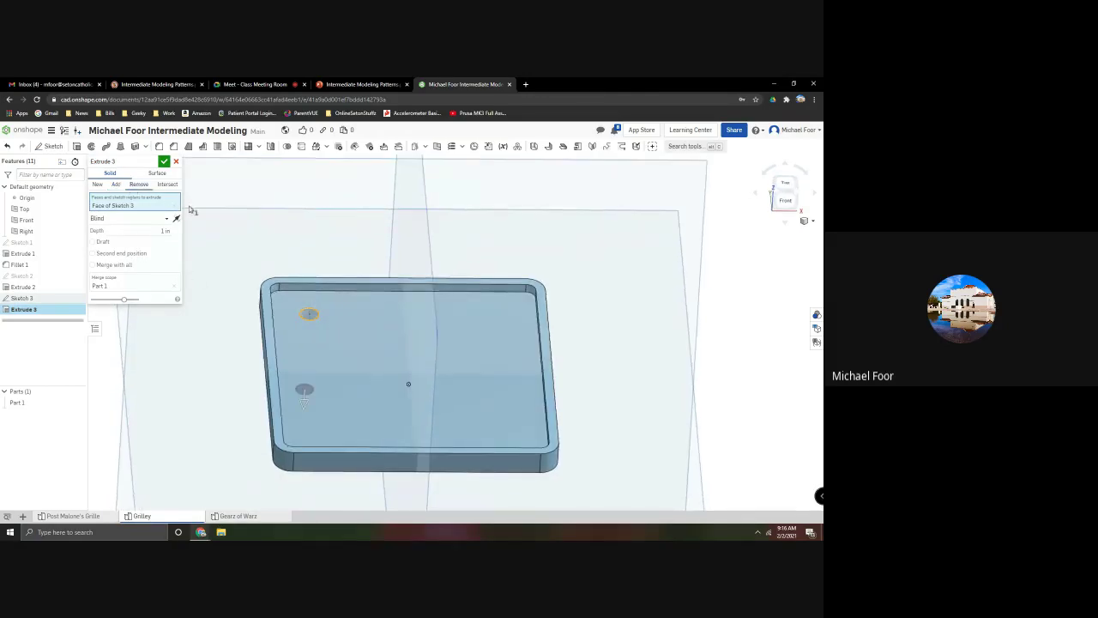
{"action": "right_click_drag", "start_coordinate": [208, 187], "coordinate": [195, 214]}
{"action": "left_click", "coordinate": [164, 161]}
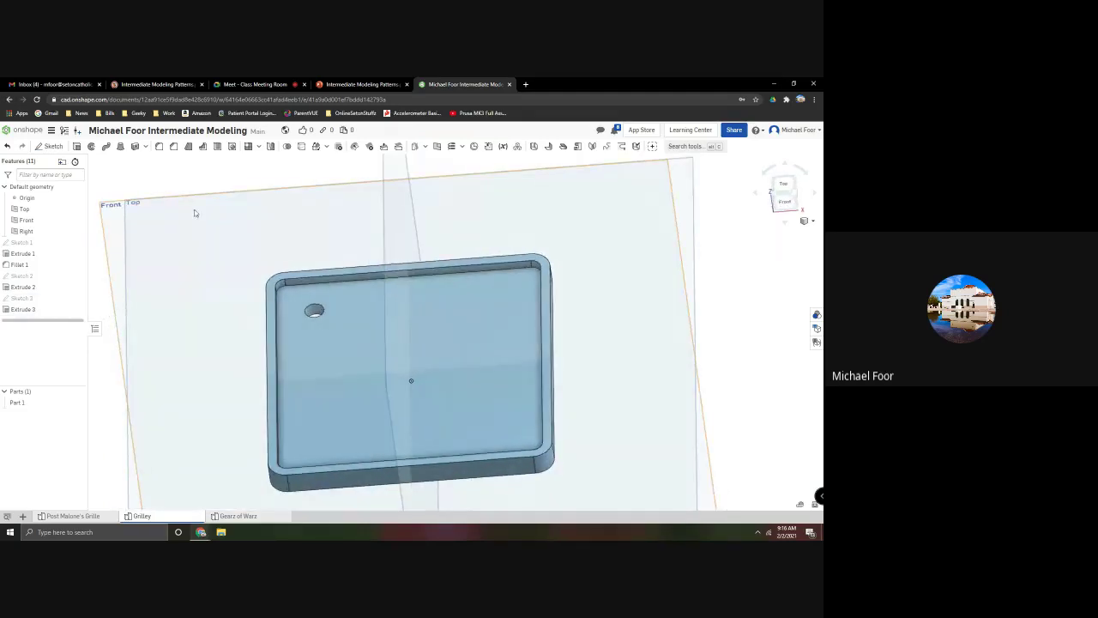
{"action": "left_click", "coordinate": [359, 84]}
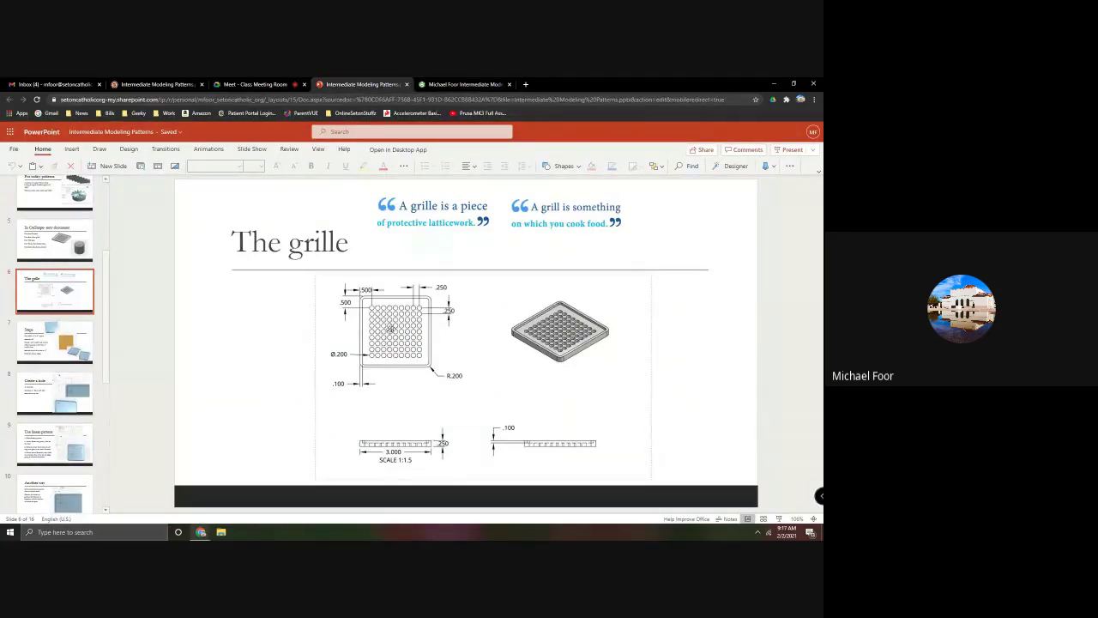
{"action": "left_click", "coordinate": [463, 84]}
{"action": "right_click_drag", "start_coordinate": [305, 255], "coordinate": [261, 273]}
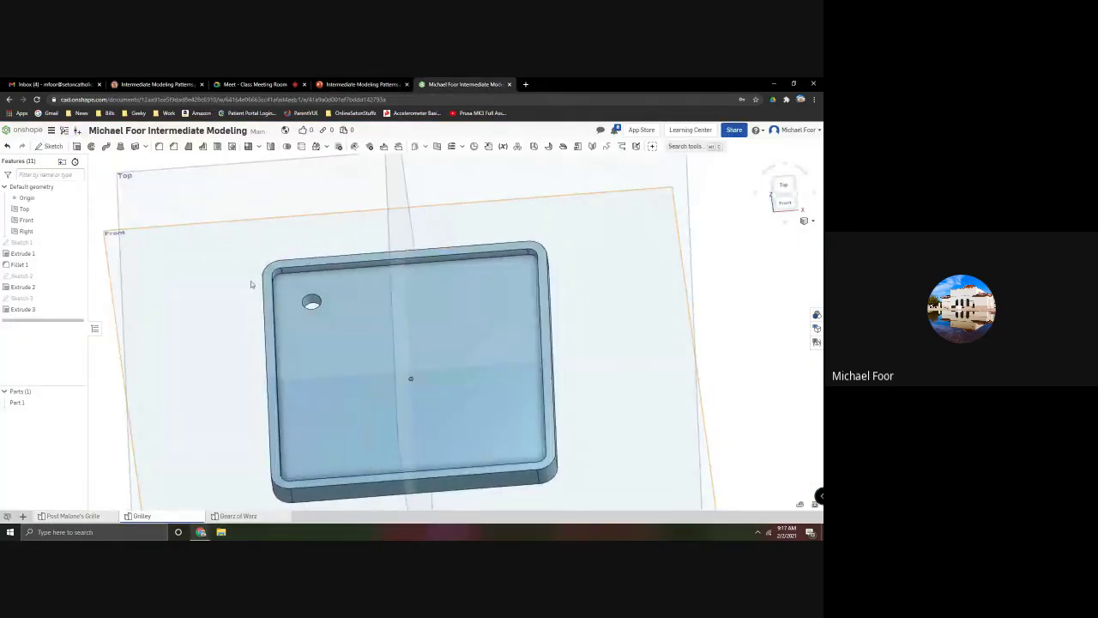
Start a Linear pattern and set its type to Feature pattern.
{"action": "scroll", "coordinate": [250, 282], "scroll_direction": "up", "scroll_amount": 3}
{"action": "scroll", "coordinate": [236, 258], "scroll_direction": "down", "scroll_amount": 2}
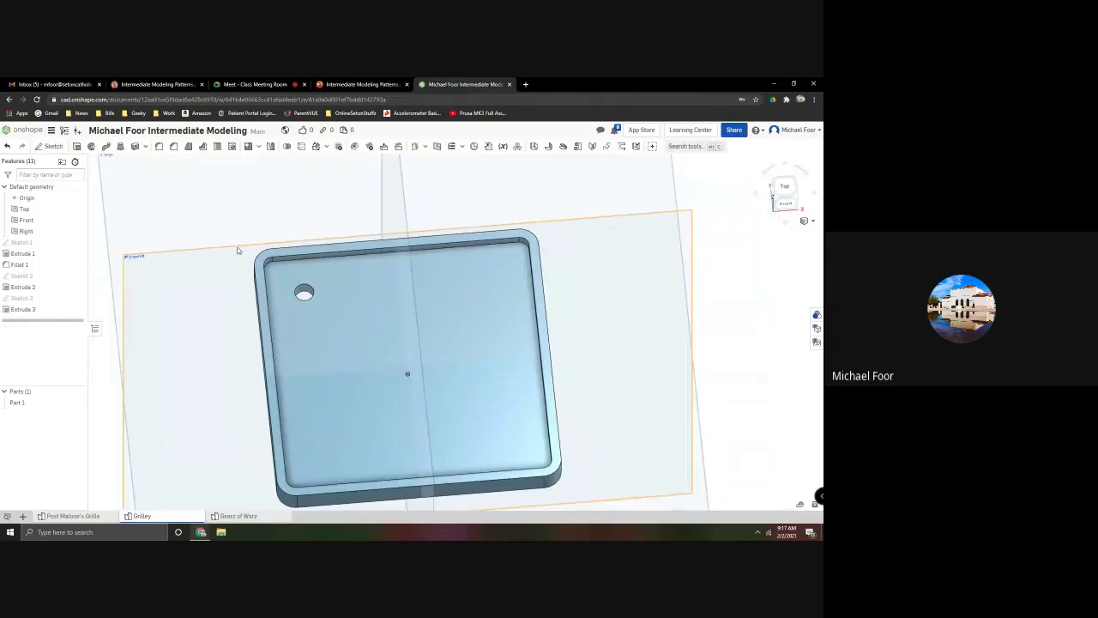
{"action": "left_click", "coordinate": [258, 147]}
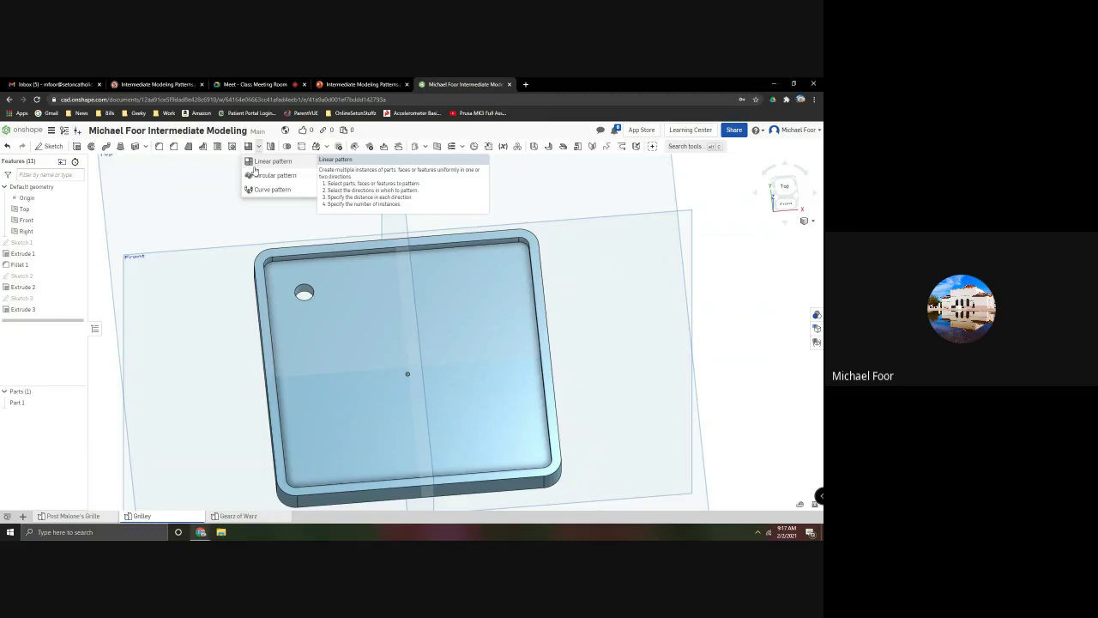
{"action": "left_click", "coordinate": [256, 163]}
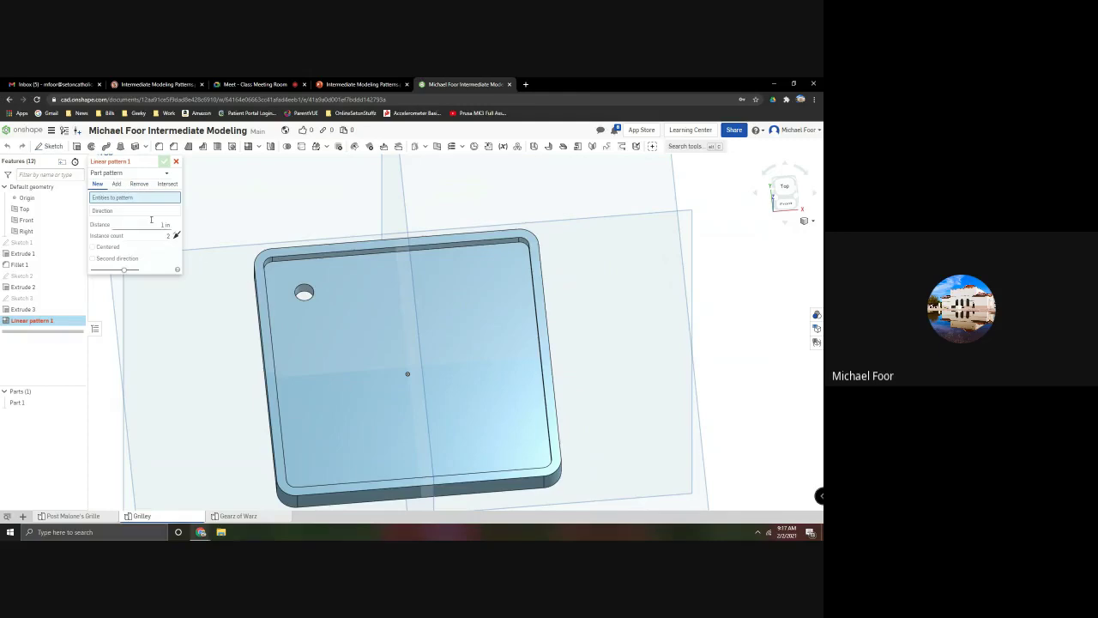
{"action": "left_click", "coordinate": [122, 173]}
{"action": "left_click", "coordinate": [117, 198]}
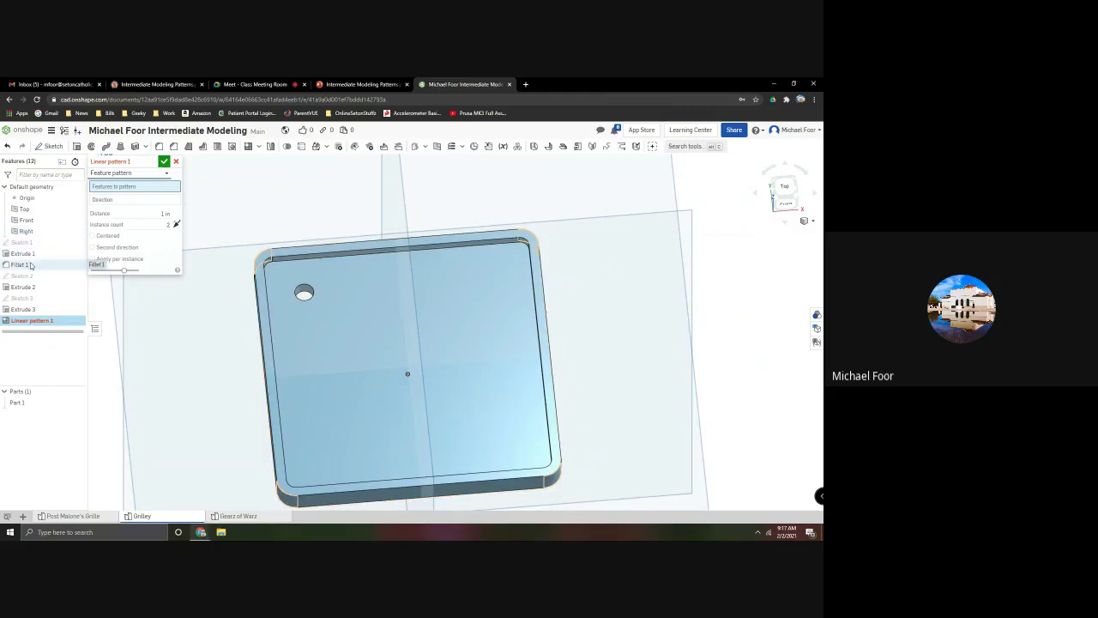
Pattern the Extrude 3 hole along the flipped top edge: 9 instances, 0.25 in apart.
{"action": "left_click", "coordinate": [305, 295]}
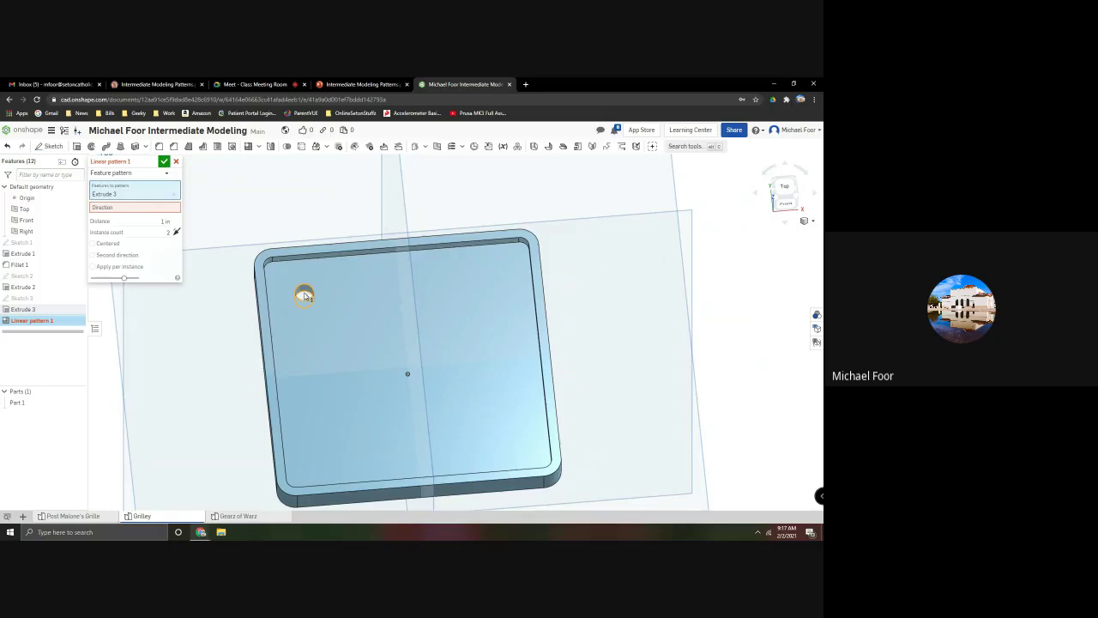
{"action": "mouse_move", "coordinate": [304, 217]}
{"action": "right_mouse_down"}
{"action": "mouse_move", "coordinate": [290, 201]}
{"action": "mouse_move", "coordinate": [300, 223]}
{"action": "right_mouse_up"}
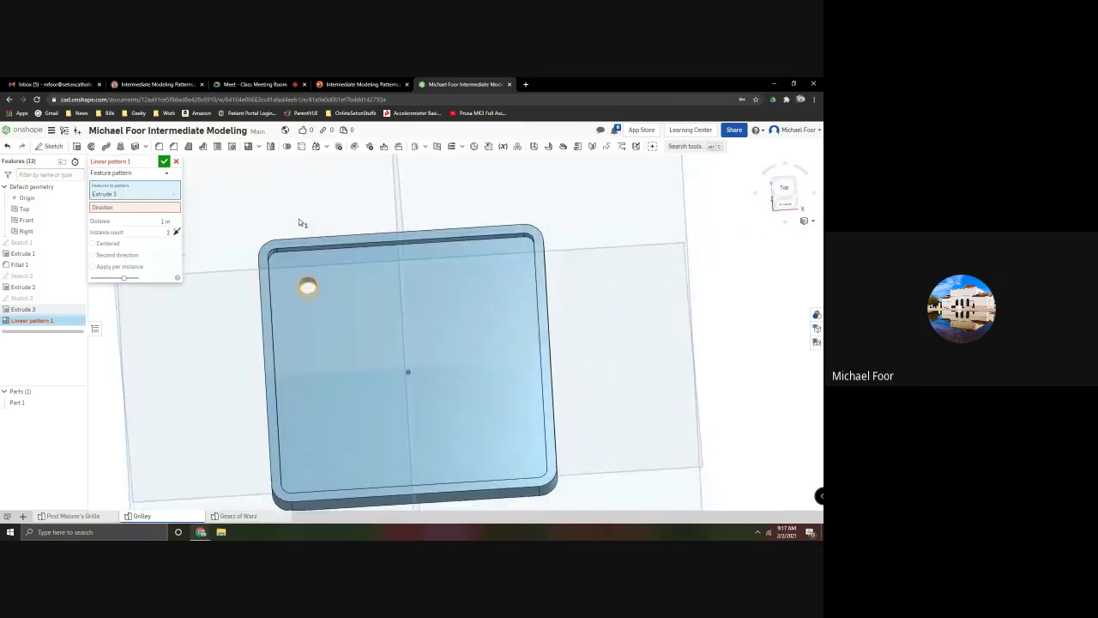
{"action": "left_click", "coordinate": [112, 208]}
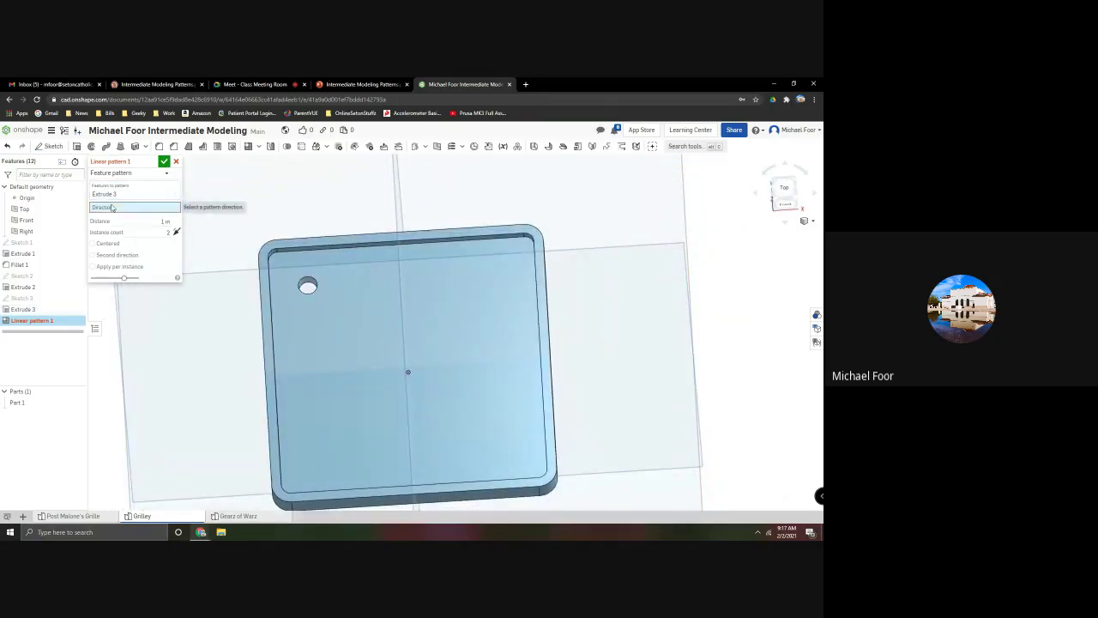
{"action": "left_click", "coordinate": [337, 247]}
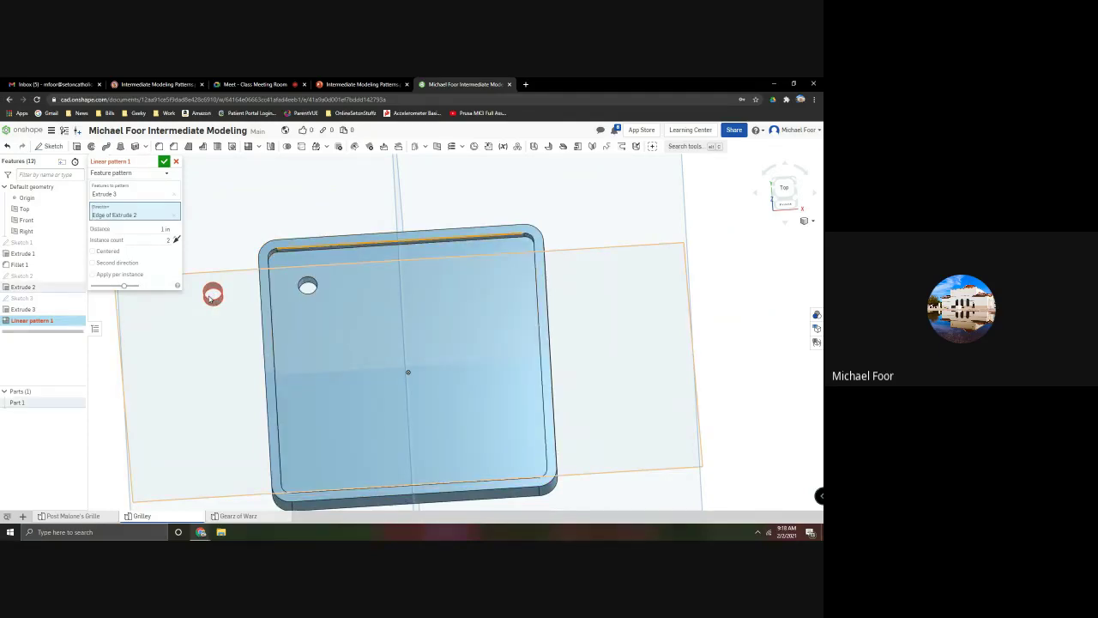
{"action": "left_click", "coordinate": [176, 240]}
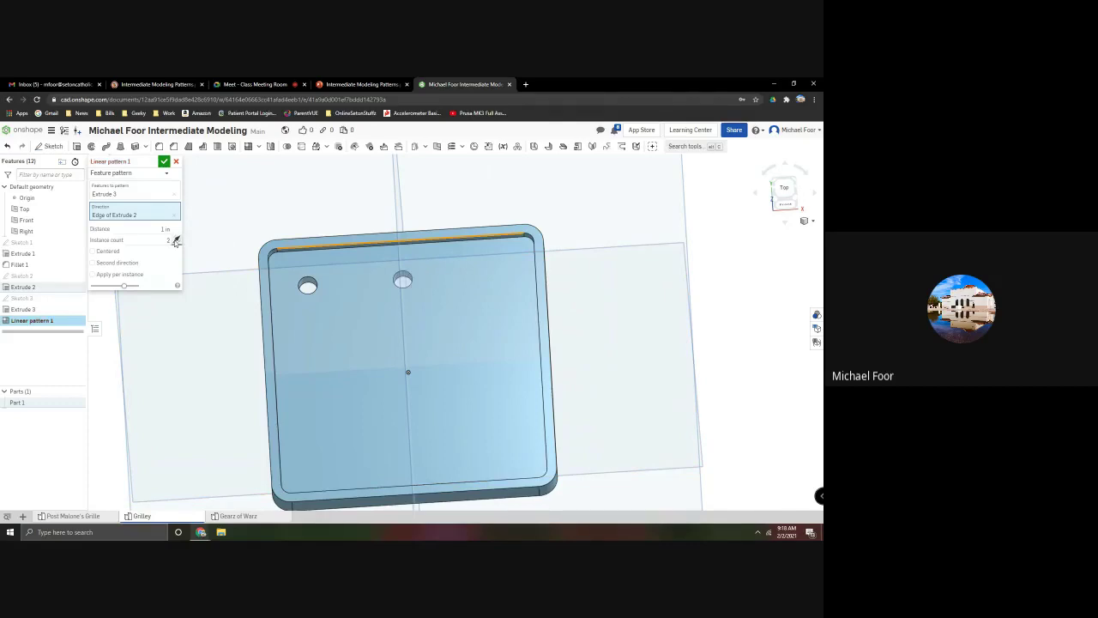
{"action": "left_click", "coordinate": [161, 229]}
{"action": "type", "text": "1"}
{"action": "left_click", "coordinate": [168, 240]}
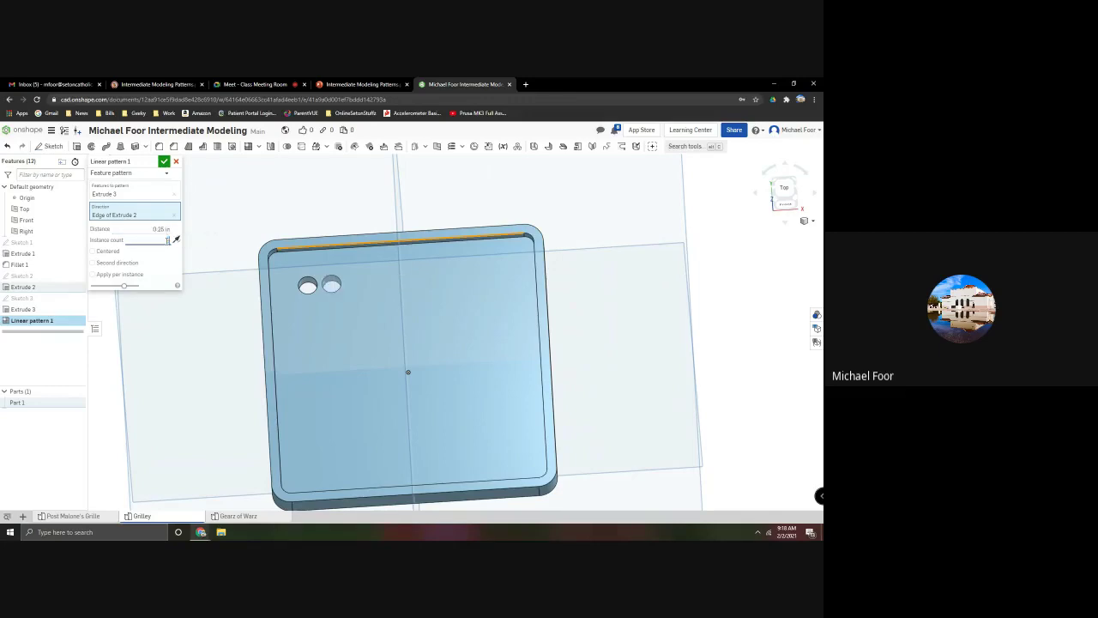
{"action": "type", "text": "9"}
{"action": "left_click", "coordinate": [162, 229]}
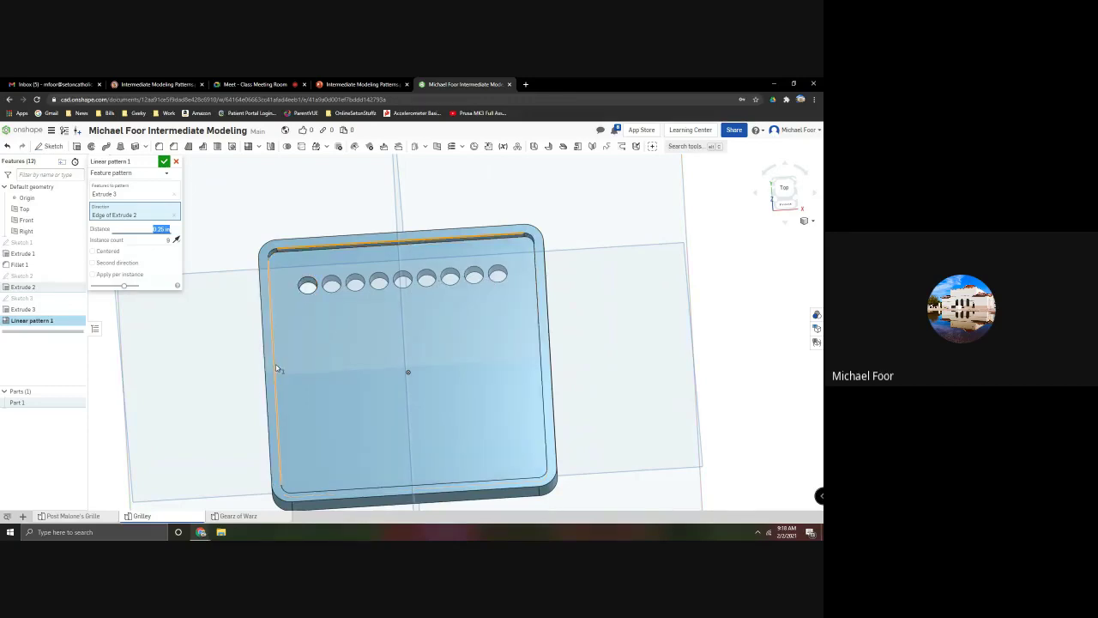
Add a second direction along the left edge with 9 instances at 0.25 in spacing.
{"action": "left_click", "coordinate": [93, 264]}
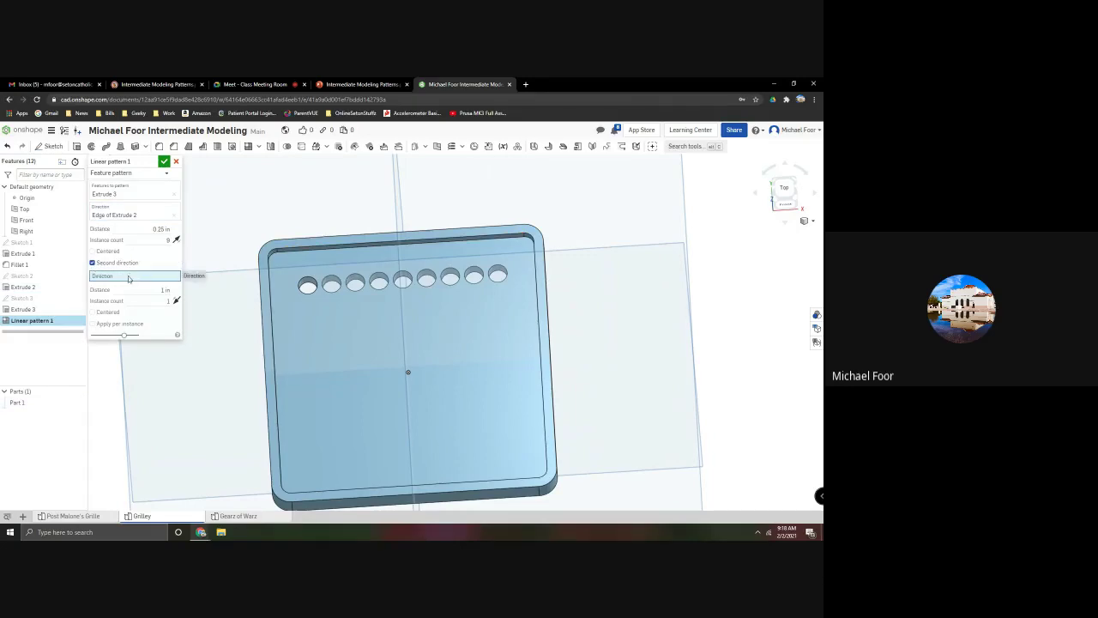
{"action": "left_click", "coordinate": [273, 329]}
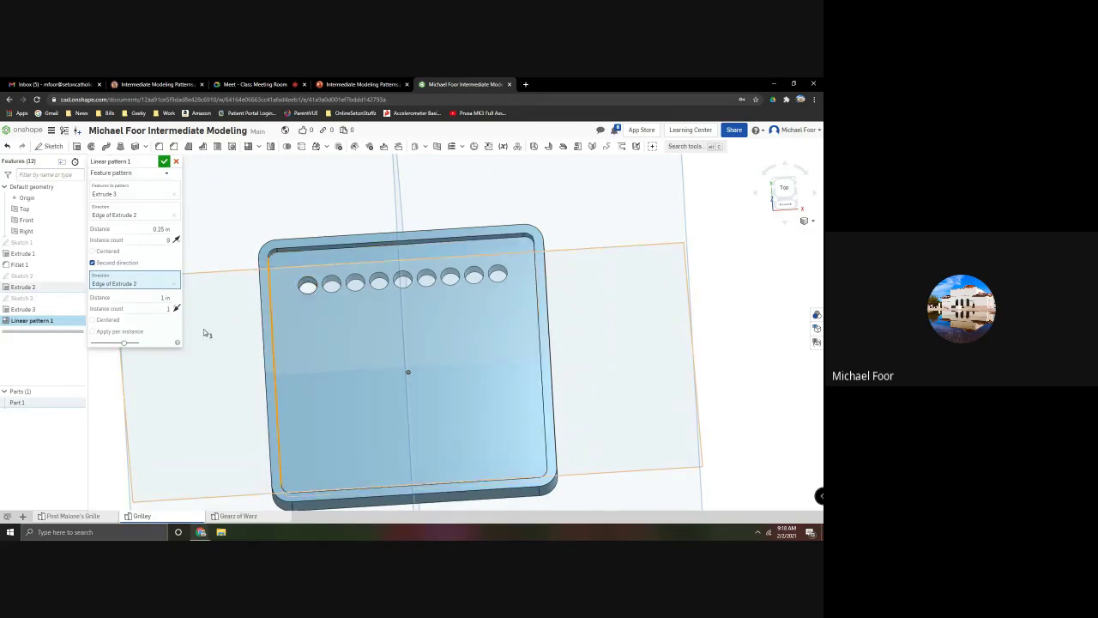
{"action": "left_click", "coordinate": [160, 297]}
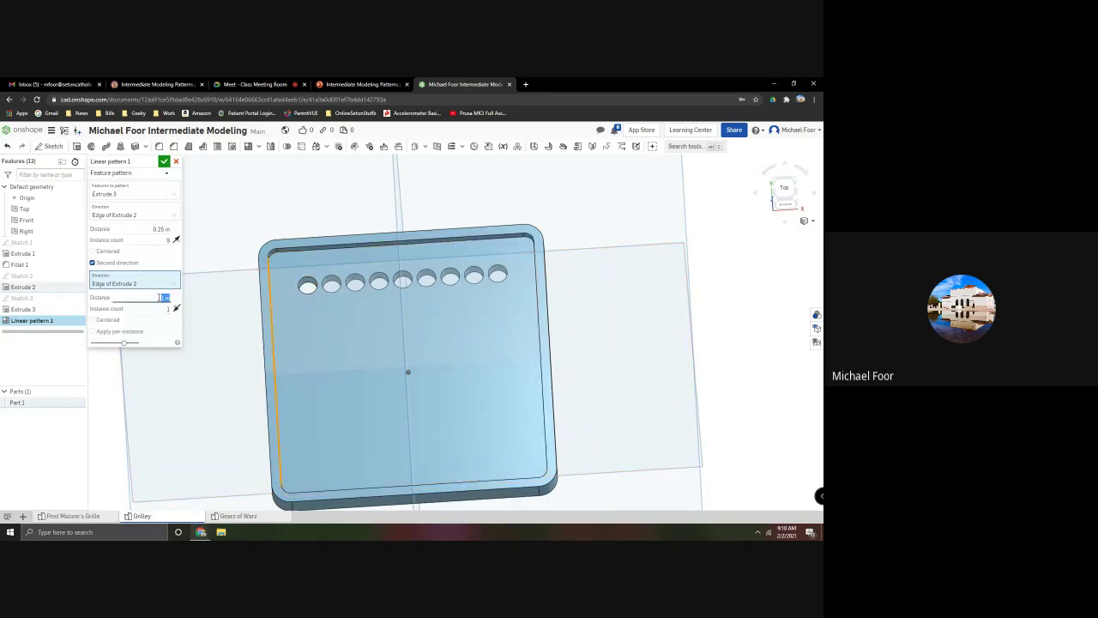
{"action": "left_click", "coordinate": [164, 314]}
{"action": "type", "text": "9"}
{"action": "left_click", "coordinate": [160, 298]}
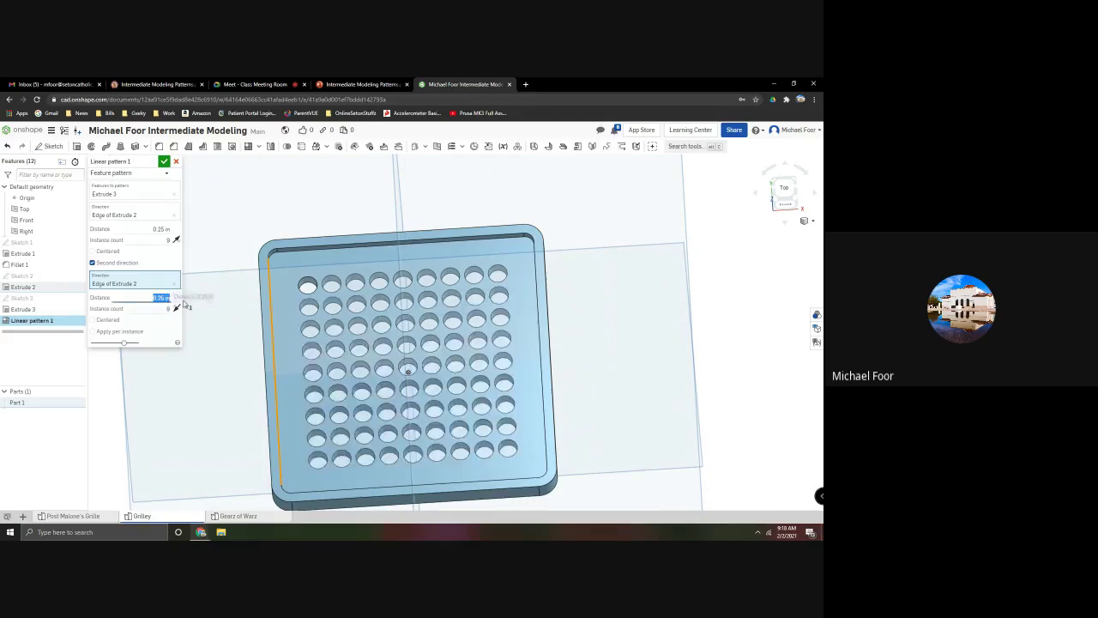
Accept the 9x9 hole grid pattern and switch to the Google Meet class tab.
{"action": "left_click", "coordinate": [163, 161]}
{"action": "right_click_drag", "start_coordinate": [213, 317], "coordinate": [203, 360]}
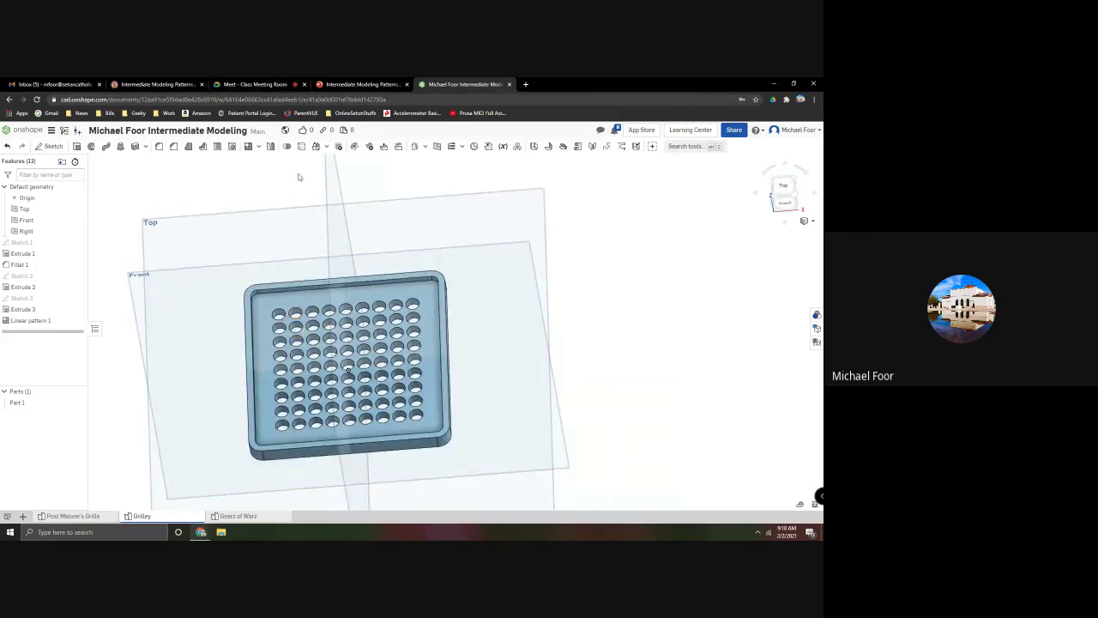
{"action": "left_click", "coordinate": [283, 85]}
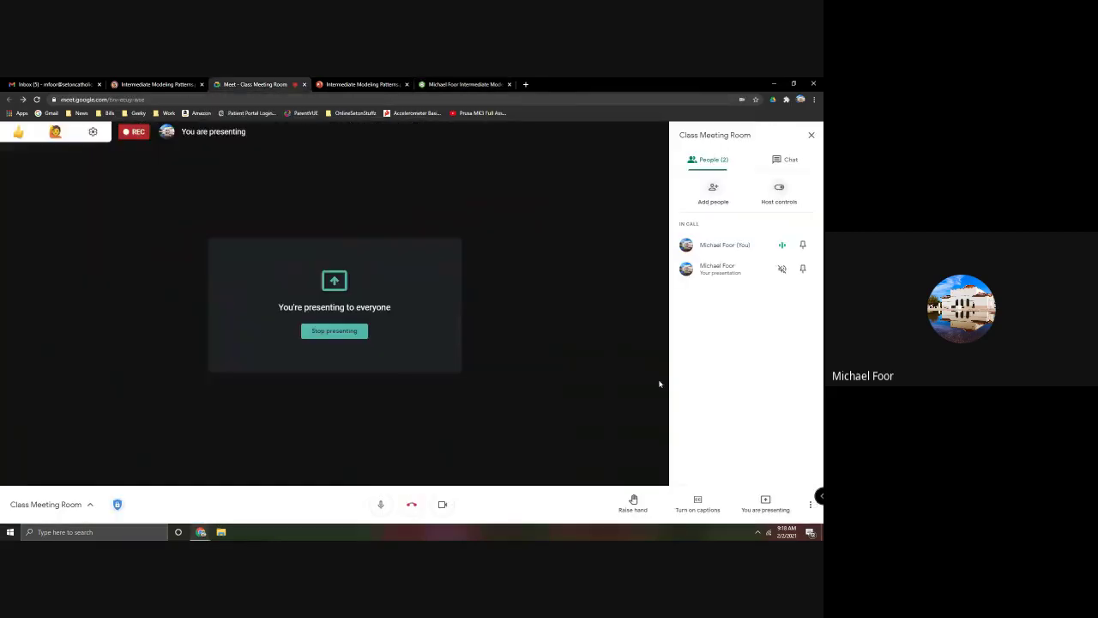